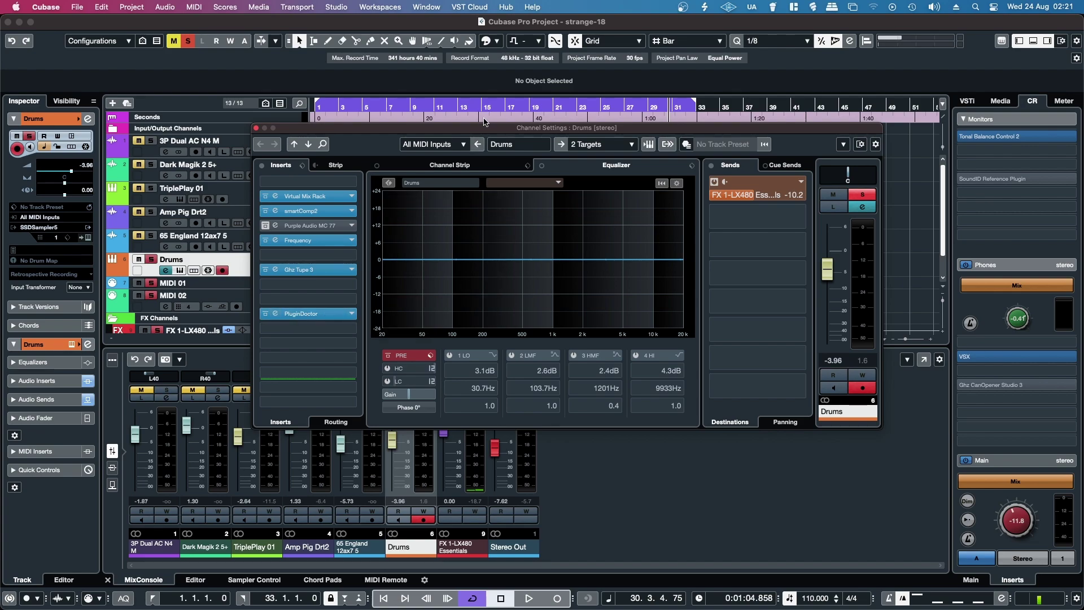
- Move the Drums channel settings window up and to the right
{"action": "left_click_drag", "start_coordinate": [517, 128], "coordinate": [615, 98]}
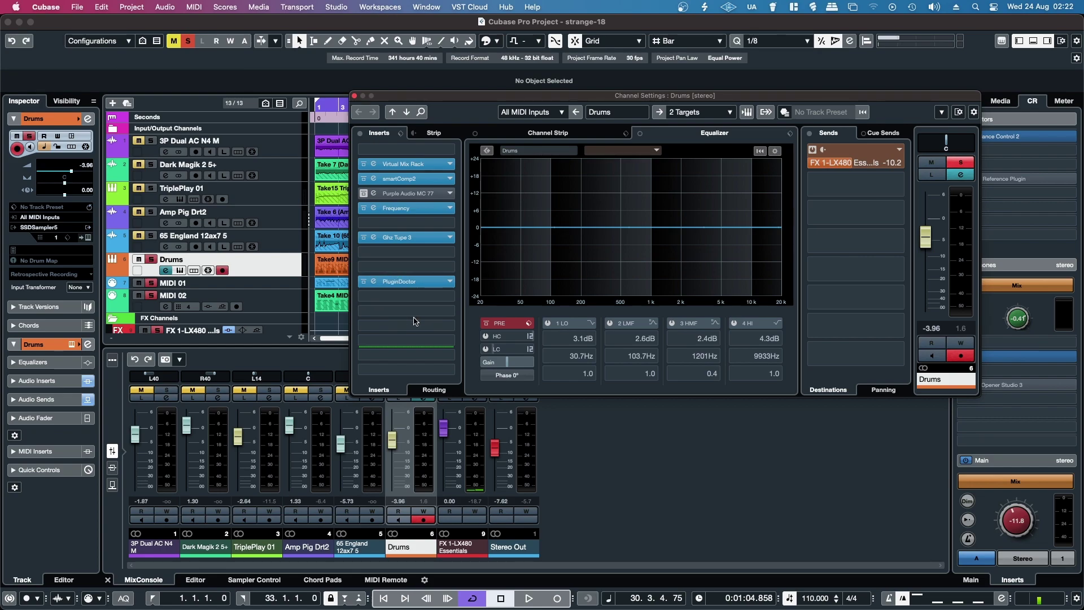
- Open PluginDoctor from the Drums insert, close Channel Settings, and bring up its Load #1 plugin list
{"action": "left_click", "coordinate": [401, 282]}
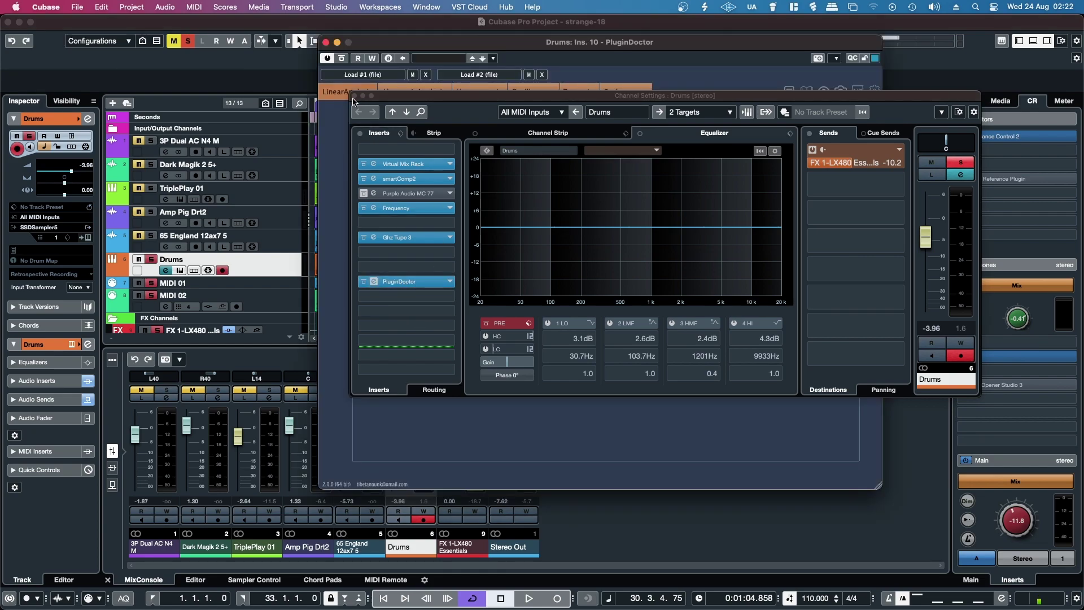
{"action": "left_click", "coordinate": [354, 97]}
{"action": "left_click_drag", "start_coordinate": [421, 47], "coordinate": [604, 51]}
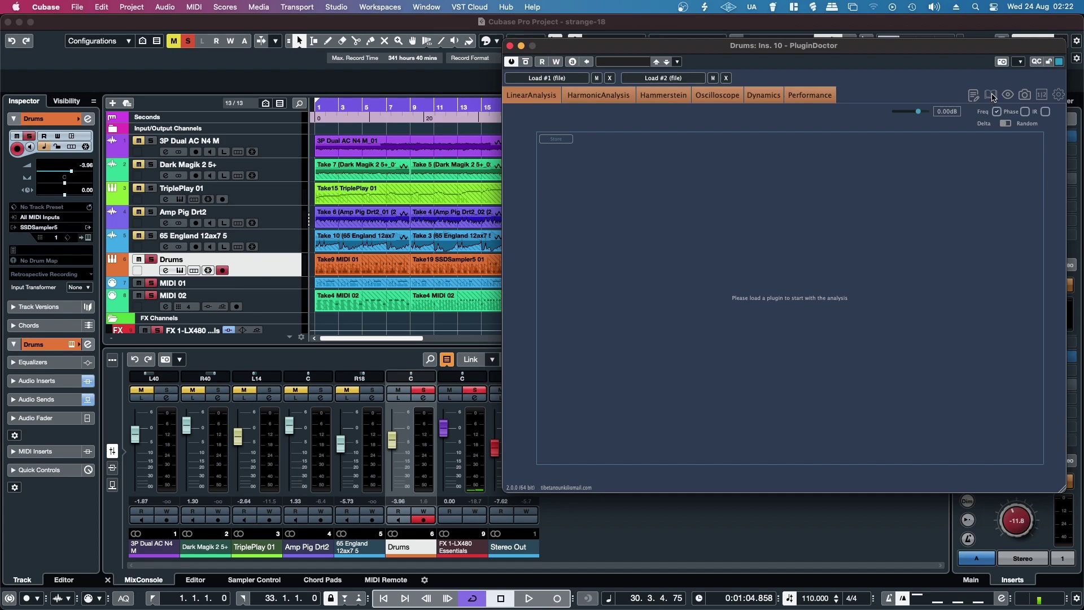
{"action": "left_click", "coordinate": [992, 96]}
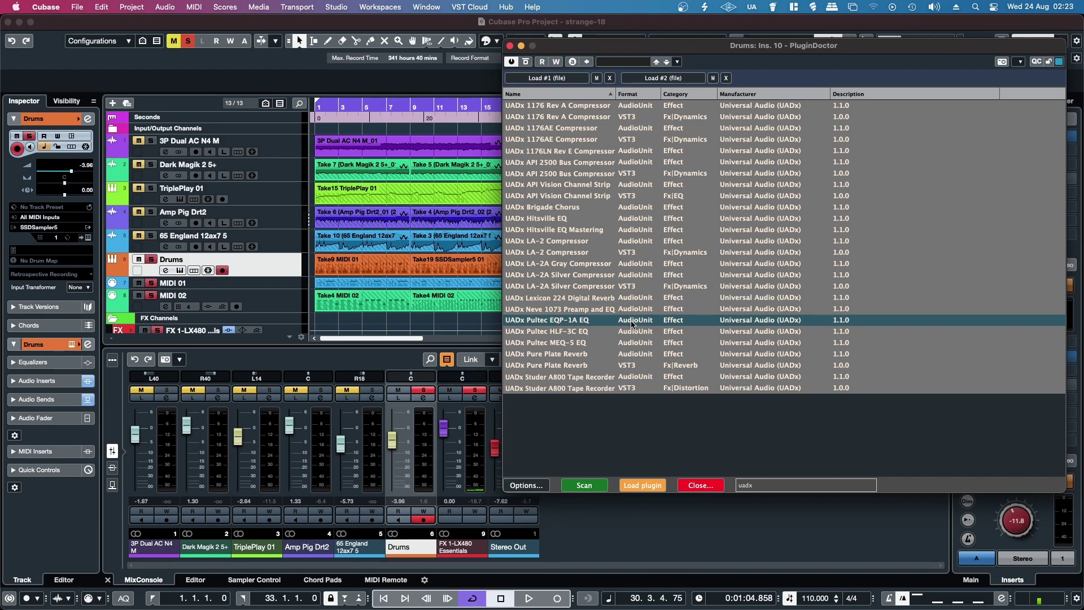
- Load UADx Pultec EQP-1A EQ into slot 1, then search 'puig' and pick PuigTec EQP1A Stereo for slot 2
{"action": "double_click", "coordinate": [637, 325]}
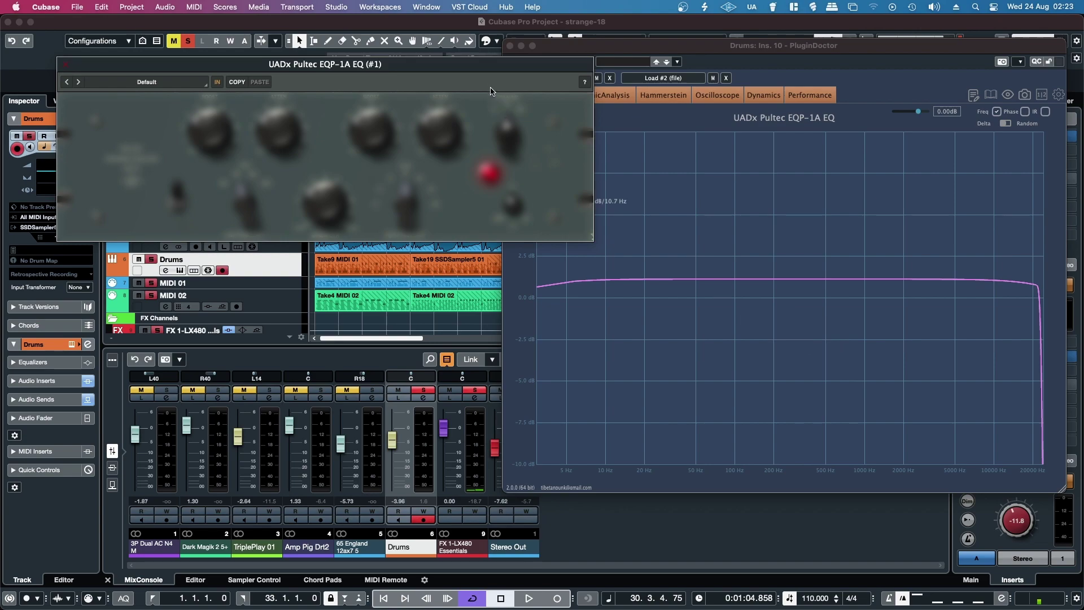
{"action": "left_click_drag", "start_coordinate": [478, 70], "coordinate": [434, 53]}
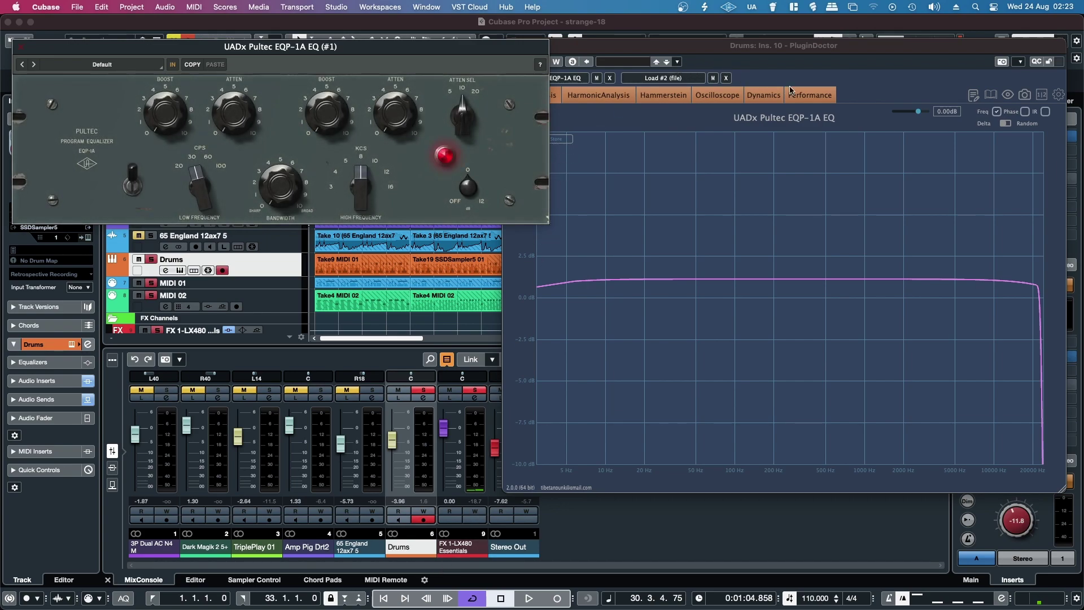
{"action": "left_click", "coordinate": [992, 97]}
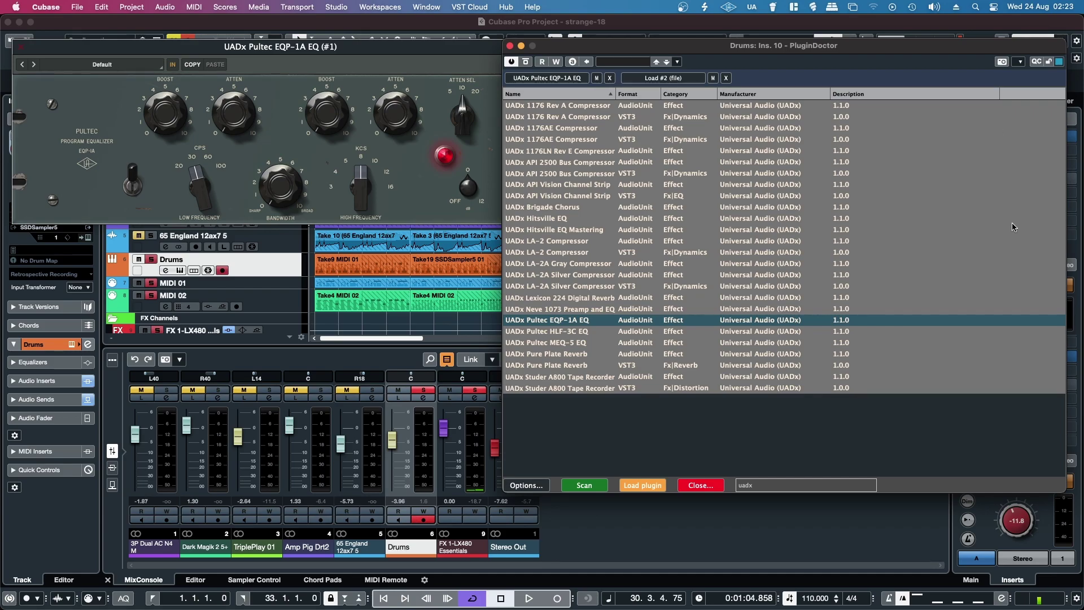
{"action": "left_click", "coordinate": [787, 487]}
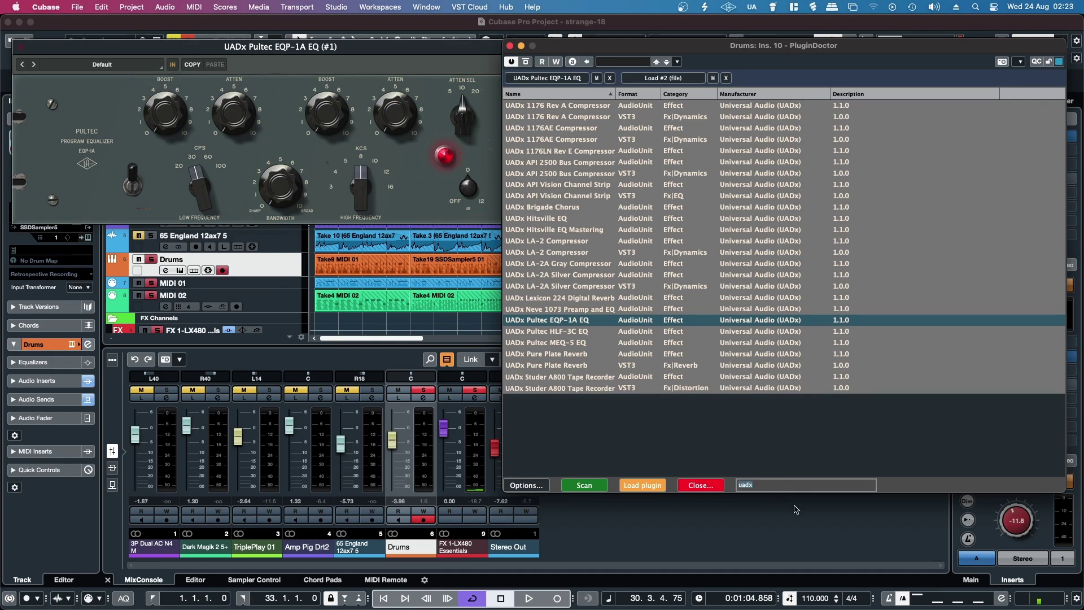
{"action": "type", "text": "p"}
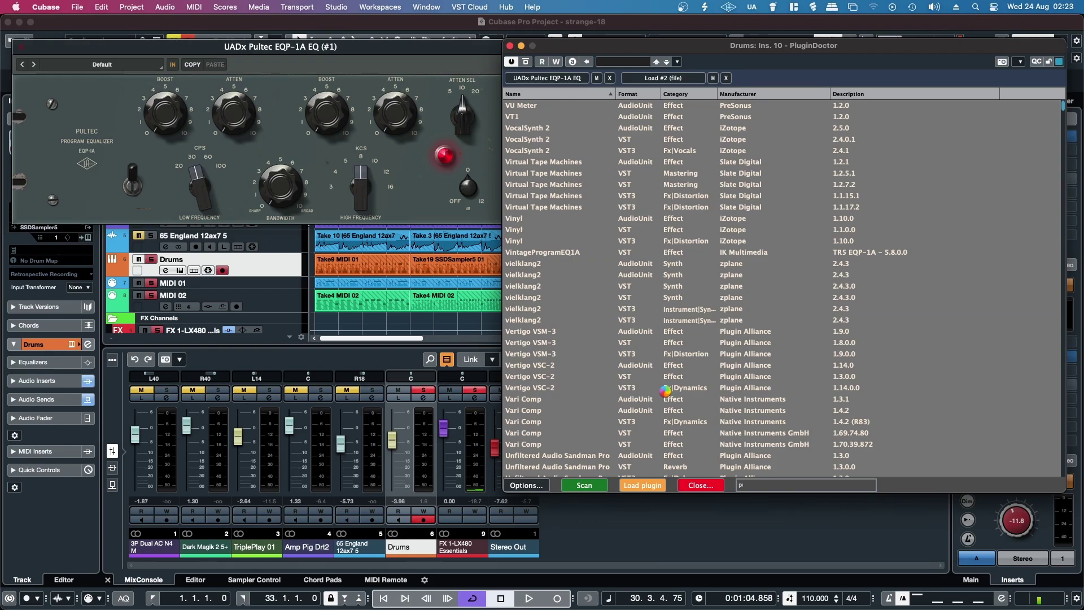
{"action": "type", "text": "uig"}
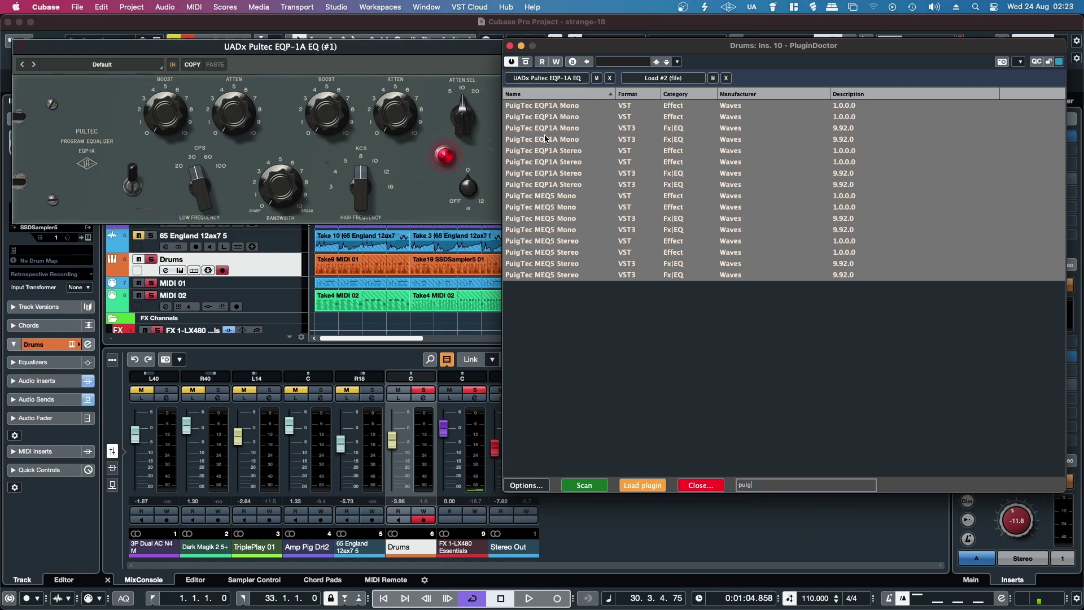
{"action": "left_click", "coordinate": [540, 152]}
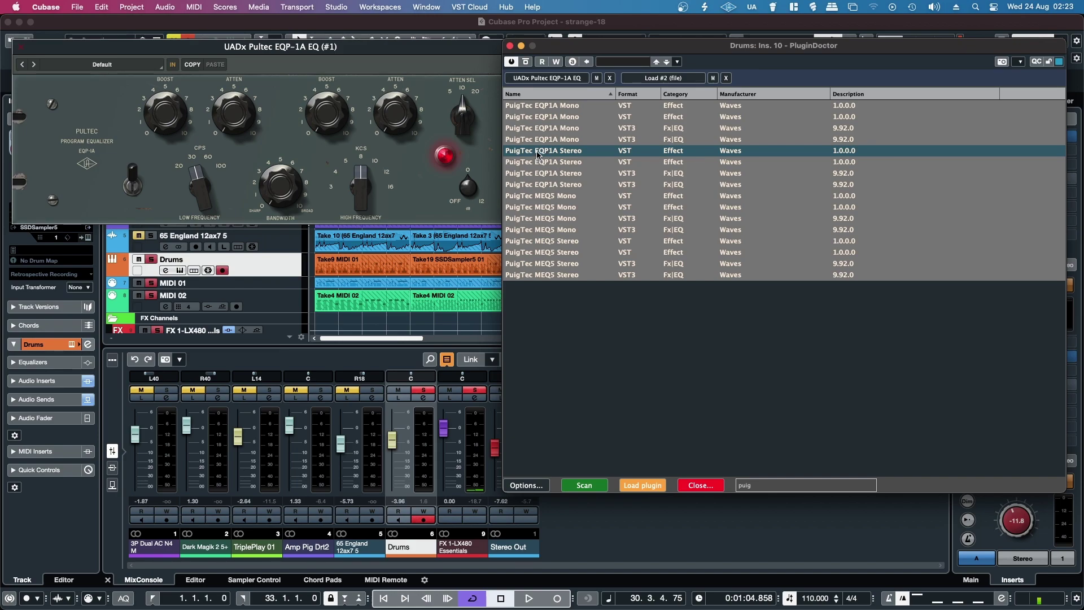
- Load PuigTec EQP1A Stereo as the second plugin and set its low frequency to 60
{"action": "double_click", "coordinate": [537, 153]}
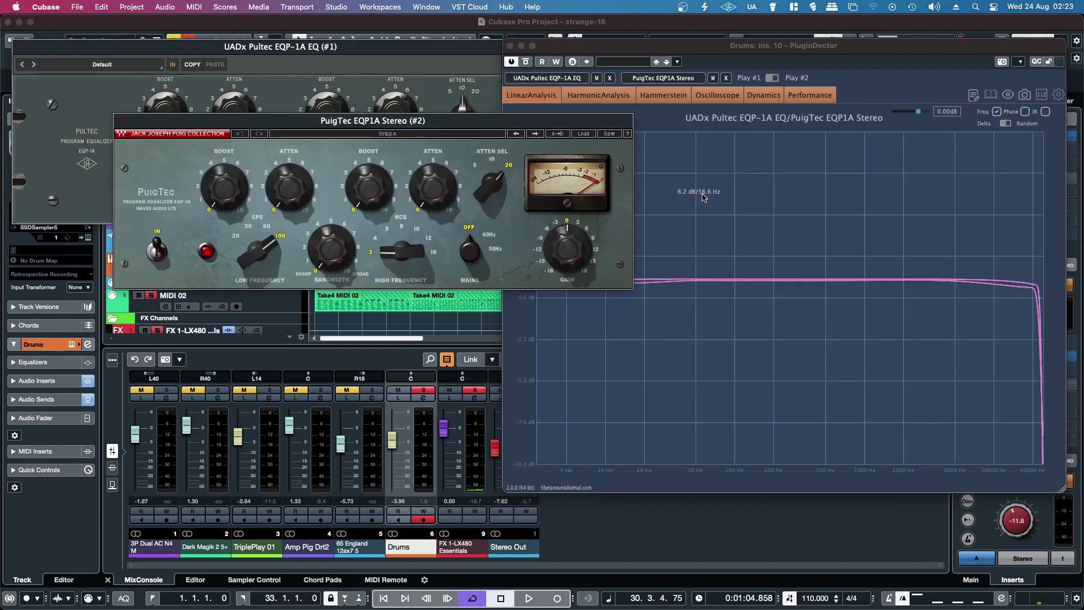
{"action": "left_click_drag", "start_coordinate": [505, 121], "coordinate": [405, 248]}
{"action": "left_click_drag", "start_coordinate": [159, 379], "coordinate": [160, 395]}
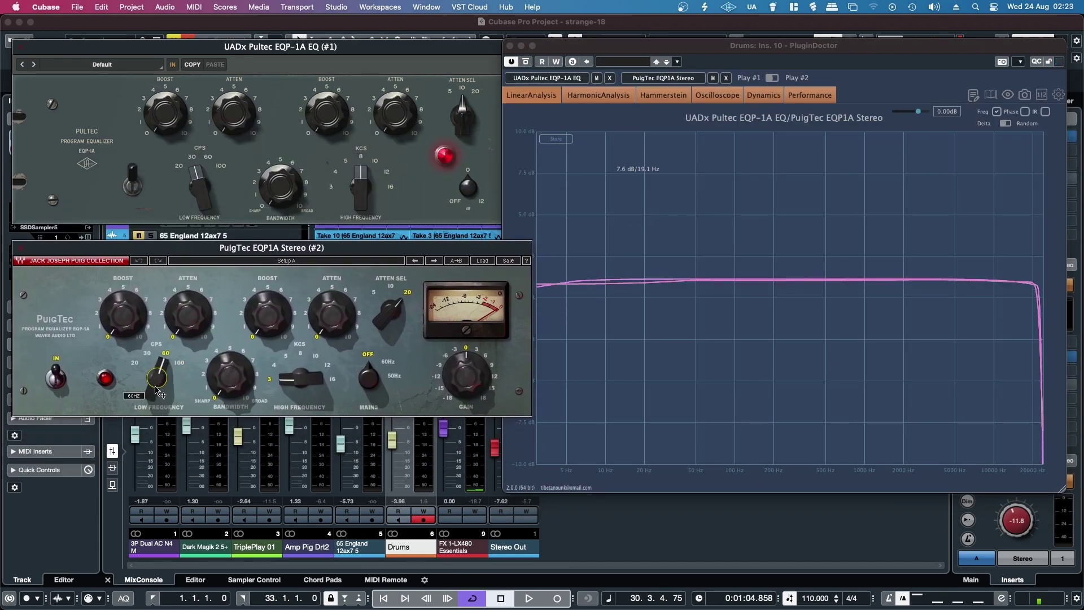
{"action": "left_click", "coordinate": [200, 180]}
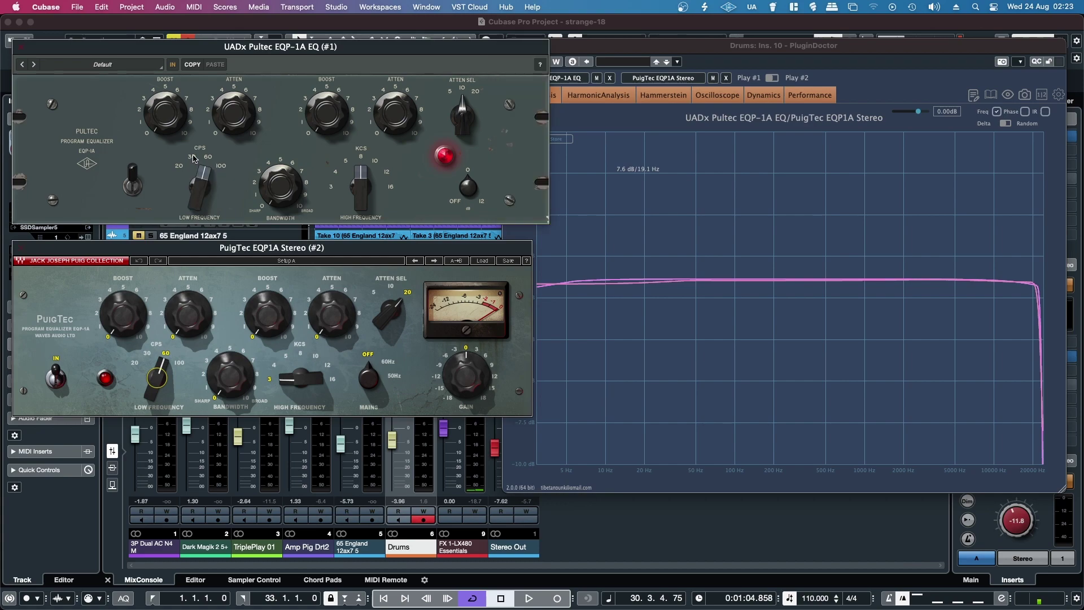
- Set the PuigTec high frequency to 8 kHz, attenuation select to 10 kHz, and low boost to about 2.8
{"action": "left_click_drag", "start_coordinate": [302, 379], "coordinate": [282, 369]}
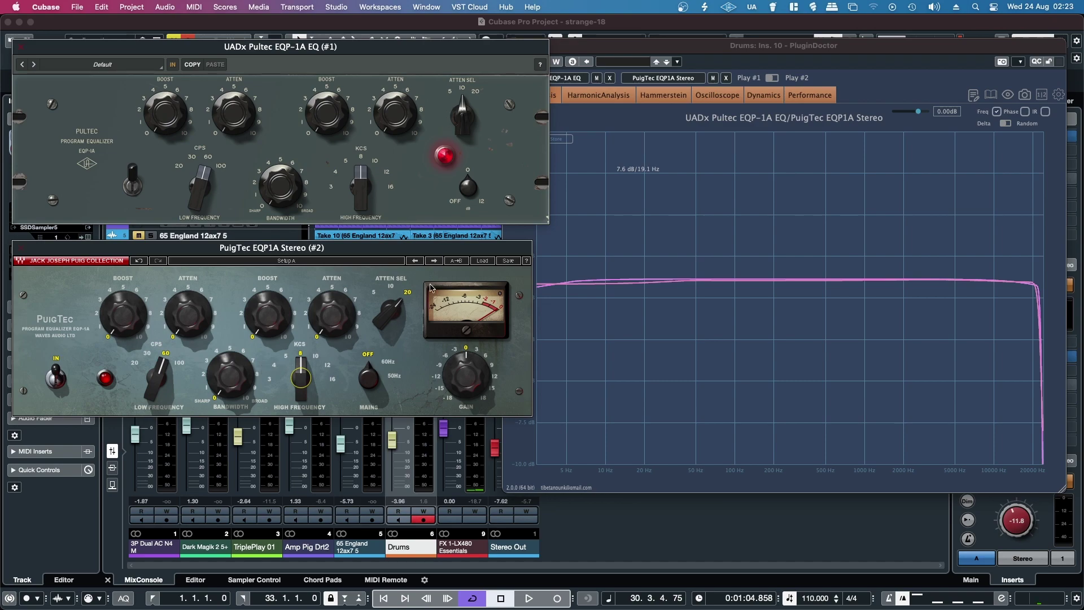
{"action": "left_click_drag", "start_coordinate": [407, 313], "coordinate": [400, 318]}
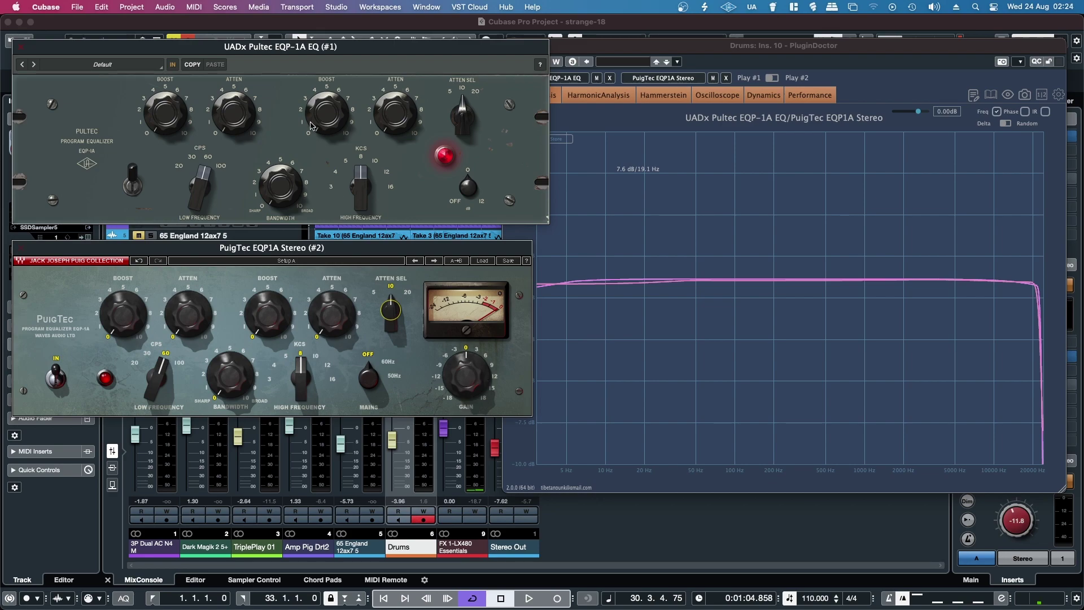
{"action": "left_click_drag", "start_coordinate": [296, 53], "coordinate": [284, 54]}
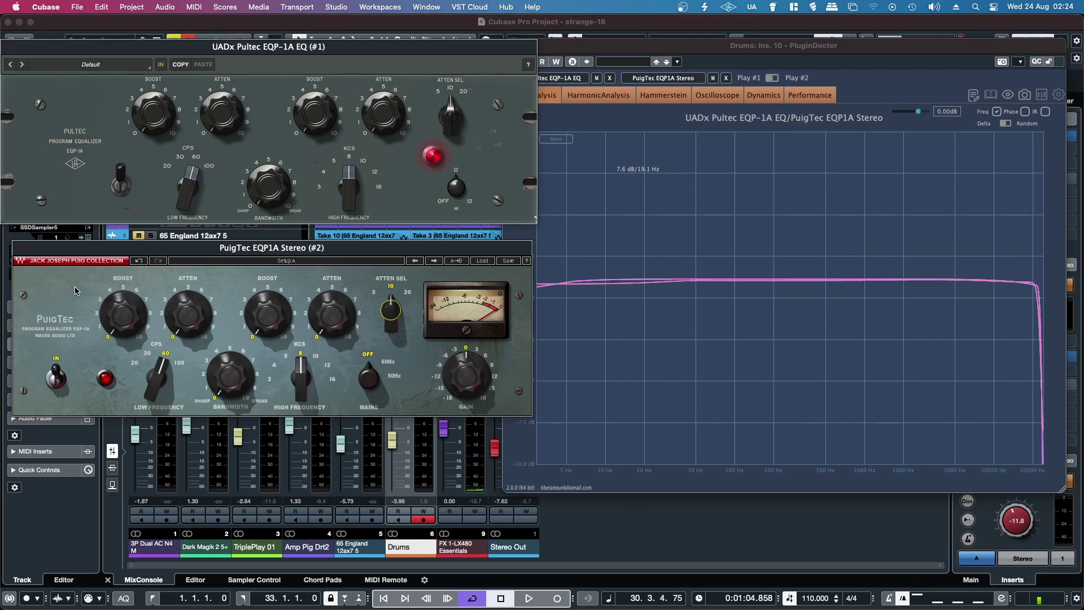
{"action": "mouse_move", "coordinate": [123, 315]}
{"action": "left_mouse_down"}
{"action": "mouse_move", "coordinate": [123, 289]}
{"action": "mouse_move", "coordinate": [125, 310]}
{"action": "left_mouse_up"}
{"action": "left_click_drag", "start_coordinate": [81, 255], "coordinate": [71, 259]}
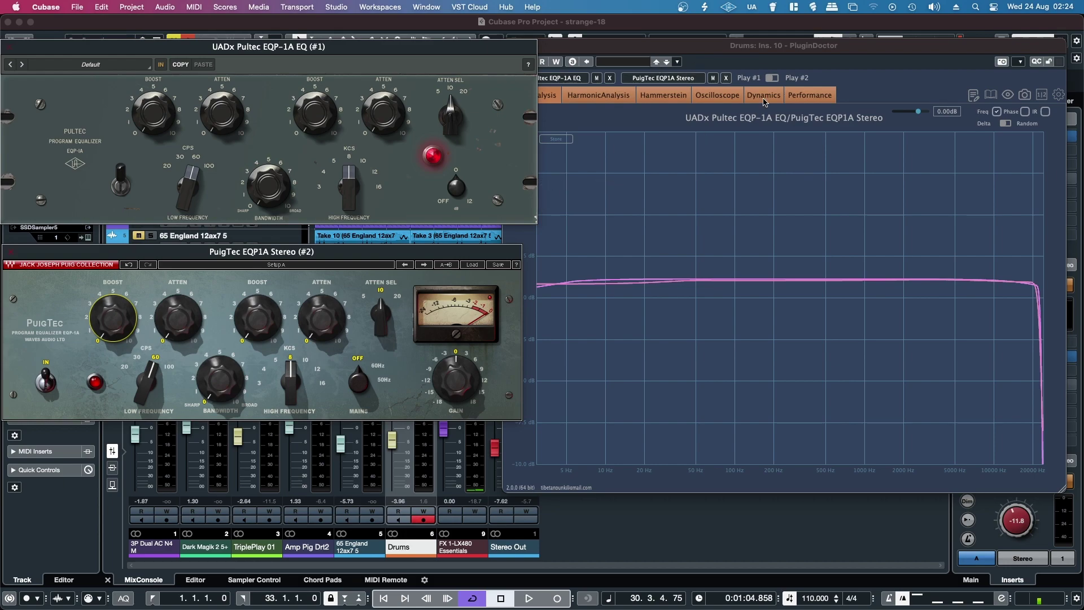
- Turn up the UADx Pultec low boost and low attenuation, with the PuigTec low boost at 2.0
{"action": "left_click_drag", "start_coordinate": [164, 119], "coordinate": [154, 191]}
{"action": "mouse_move", "coordinate": [95, 338]}
{"action": "left_mouse_down"}
{"action": "mouse_move", "coordinate": [95, 302]}
{"action": "mouse_move", "coordinate": [95, 338]}
{"action": "left_mouse_up"}
{"action": "left_click_drag", "start_coordinate": [156, 118], "coordinate": [147, 76]}
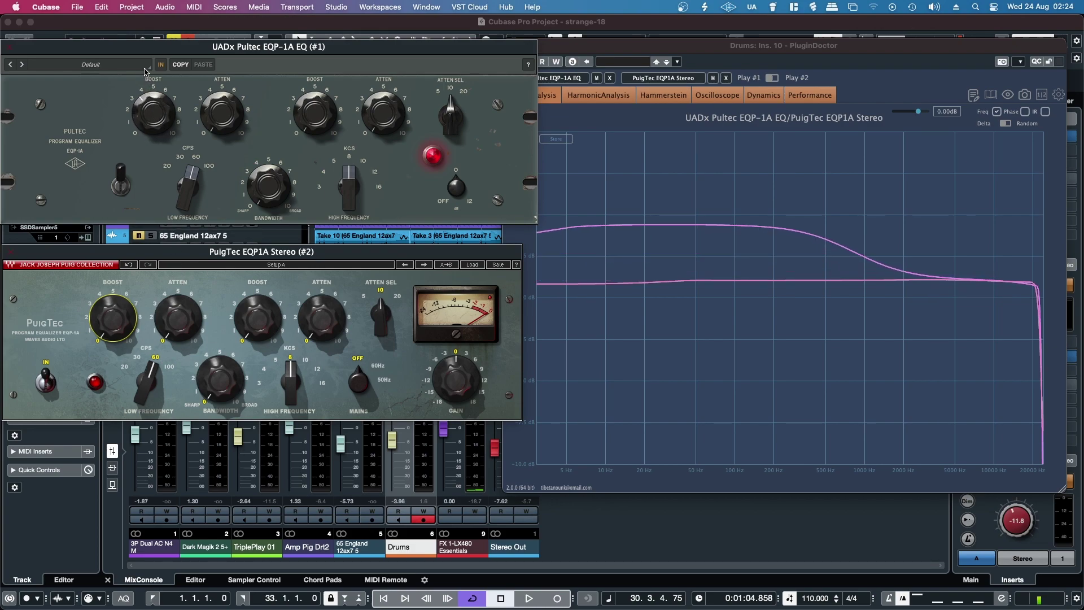
{"action": "left_click_drag", "start_coordinate": [194, 125], "coordinate": [214, 97]}
- Set the PuigTec low boost to about 4 and raise its low attenuation to about 2
{"action": "left_click_drag", "start_coordinate": [114, 311], "coordinate": [112, 333]}
{"action": "scroll", "coordinate": [111, 333], "scroll_direction": "up", "scroll_amount": 5}
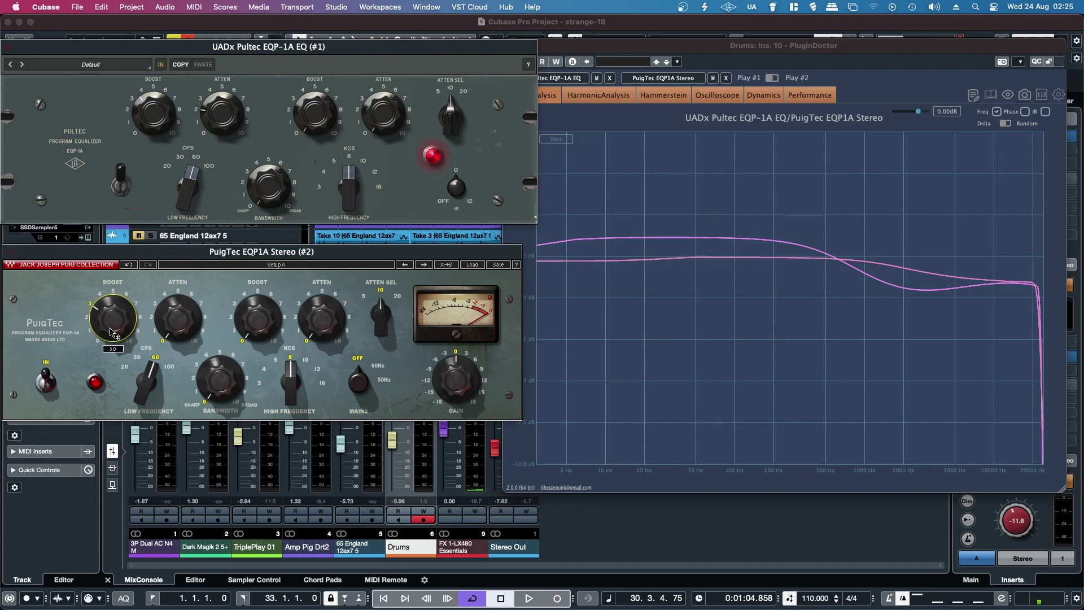
{"action": "scroll", "coordinate": [111, 334], "scroll_direction": "up", "scroll_amount": 1}
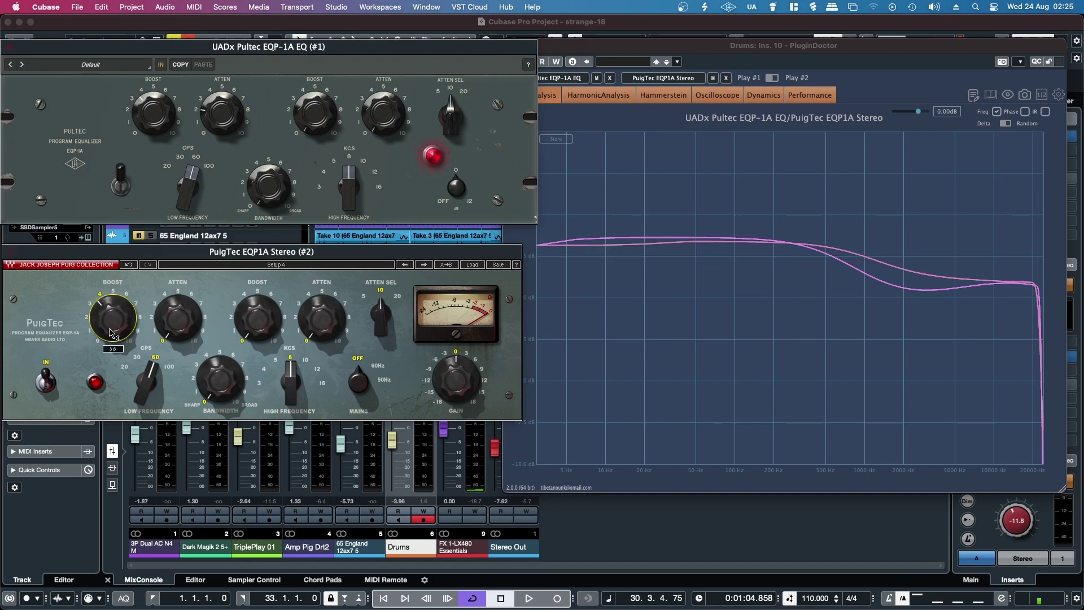
{"action": "left_click_drag", "start_coordinate": [111, 333], "coordinate": [113, 339]}
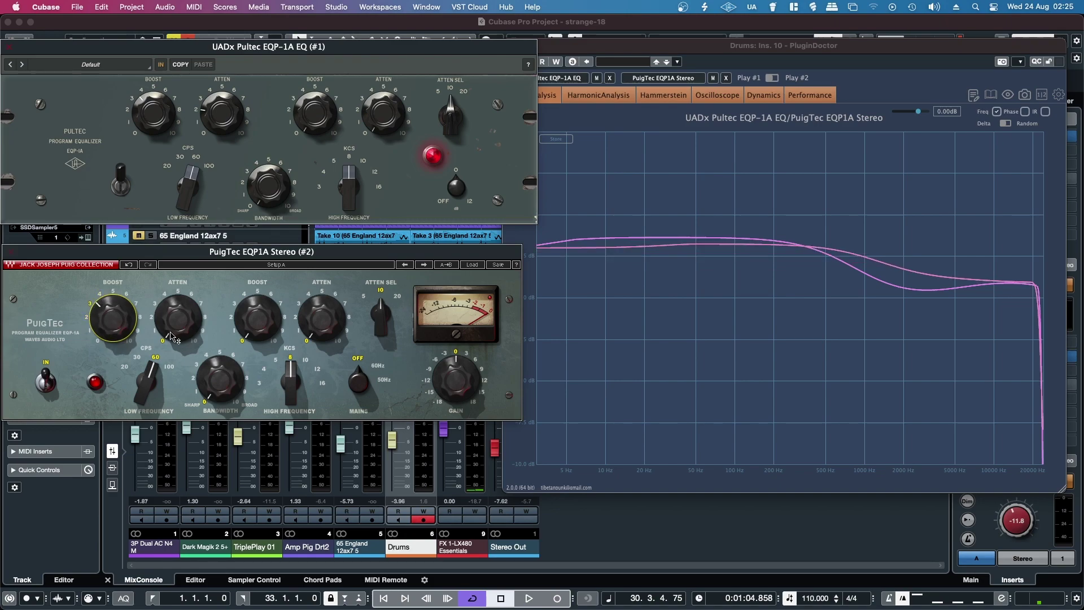
{"action": "key", "text": "Up"}
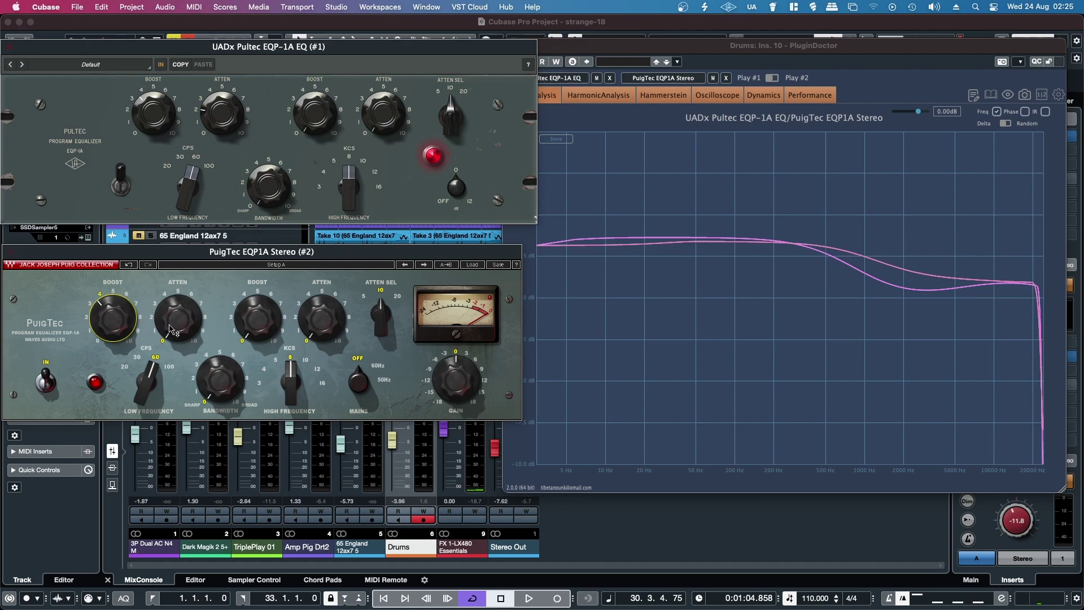
{"action": "left_click", "coordinate": [169, 331]}
{"action": "scroll", "coordinate": [169, 332], "scroll_direction": "up", "scroll_amount": 5}
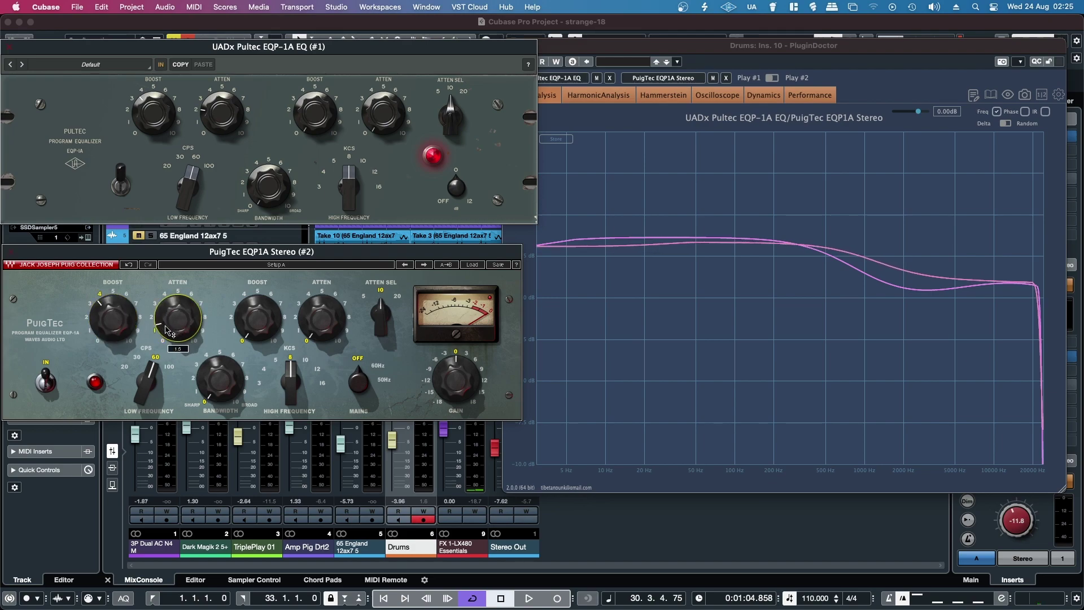
{"action": "scroll", "coordinate": [167, 331], "scroll_direction": "up", "scroll_amount": 3}
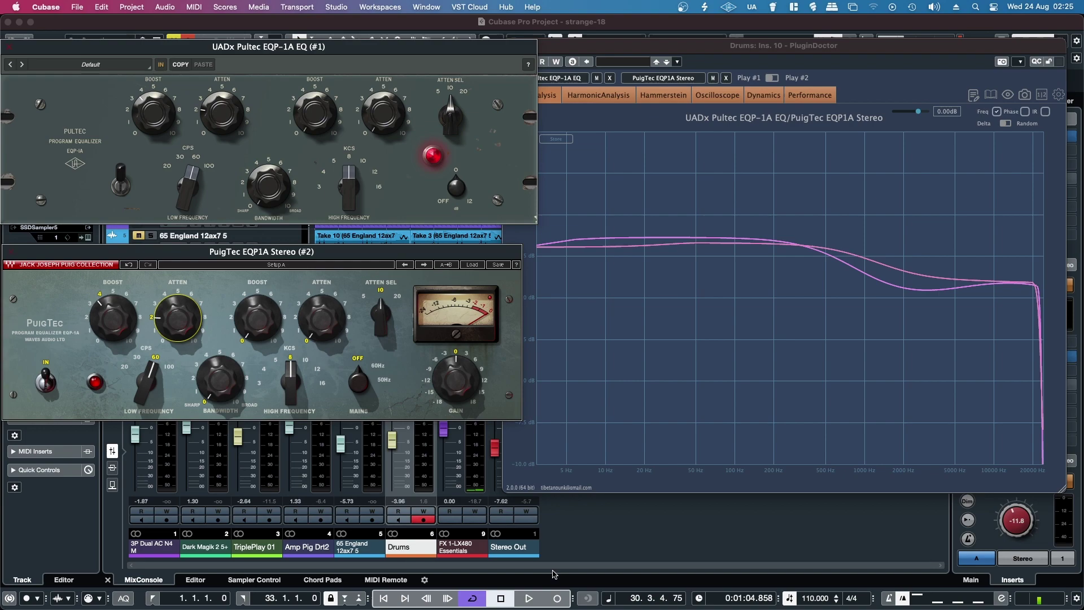
- Start playback and toggle PluginDoctor's Play #1/Play #2 to audition the other Pultec emulation
{"action": "key", "text": "space"}
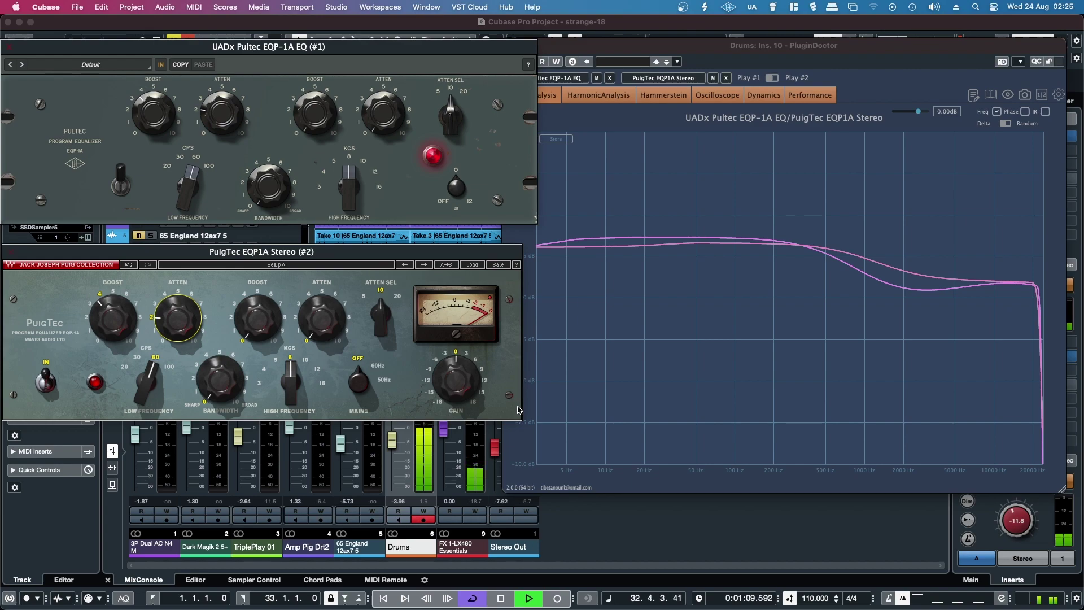
{"action": "left_click", "coordinate": [552, 85]}
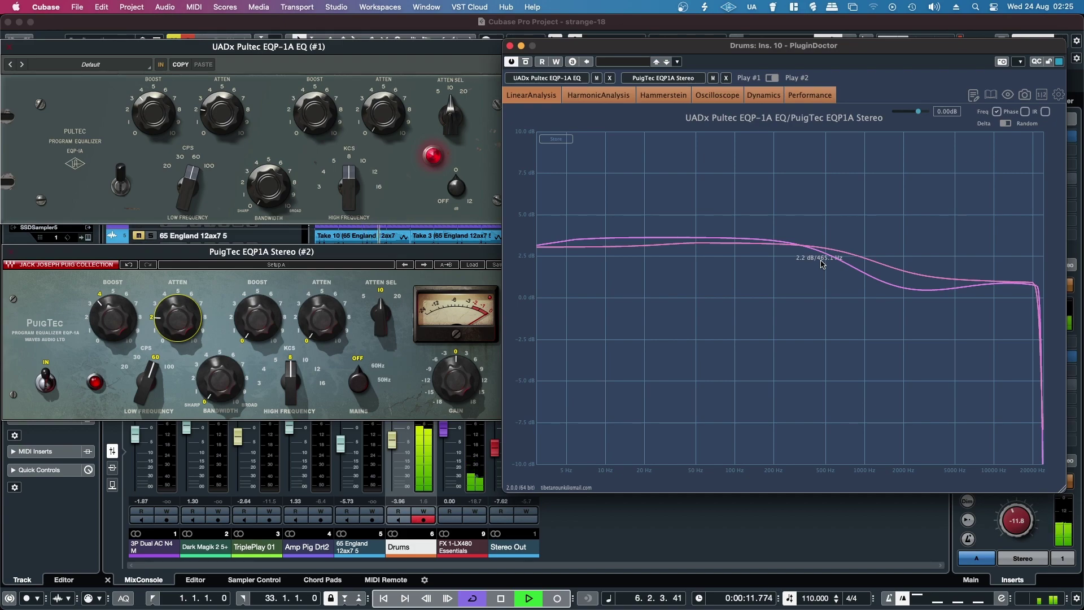
{"action": "left_click", "coordinate": [772, 79]}
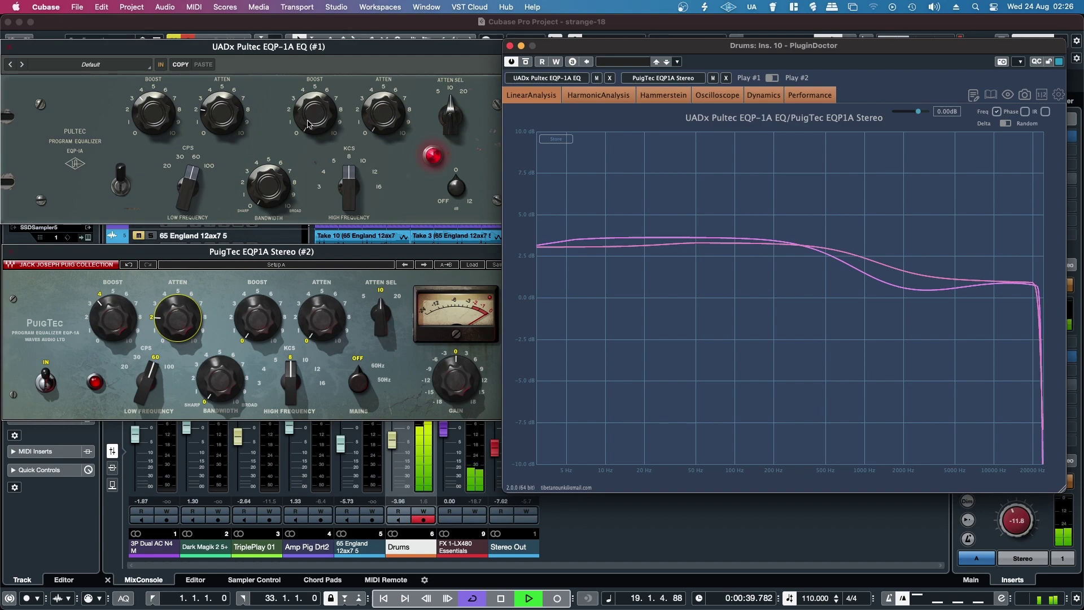
- Add high boost and attenuation on the UADx Pultec; set PuigTec high boost ~3.2, attenuation ~1.8
{"action": "left_click_drag", "start_coordinate": [296, 126], "coordinate": [293, 76]}
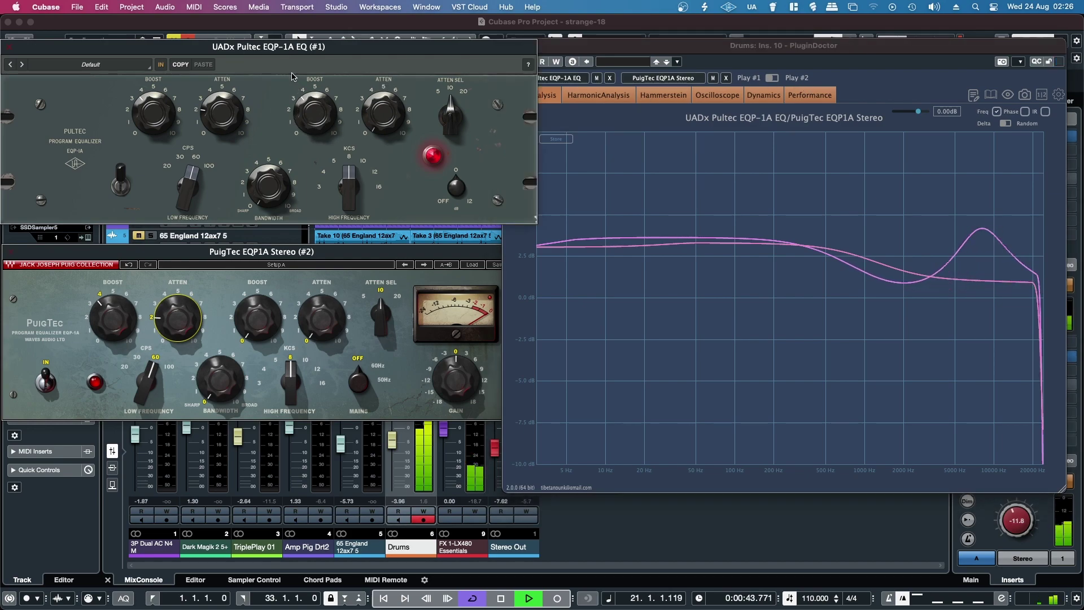
{"action": "left_click_drag", "start_coordinate": [384, 113], "coordinate": [377, 86]}
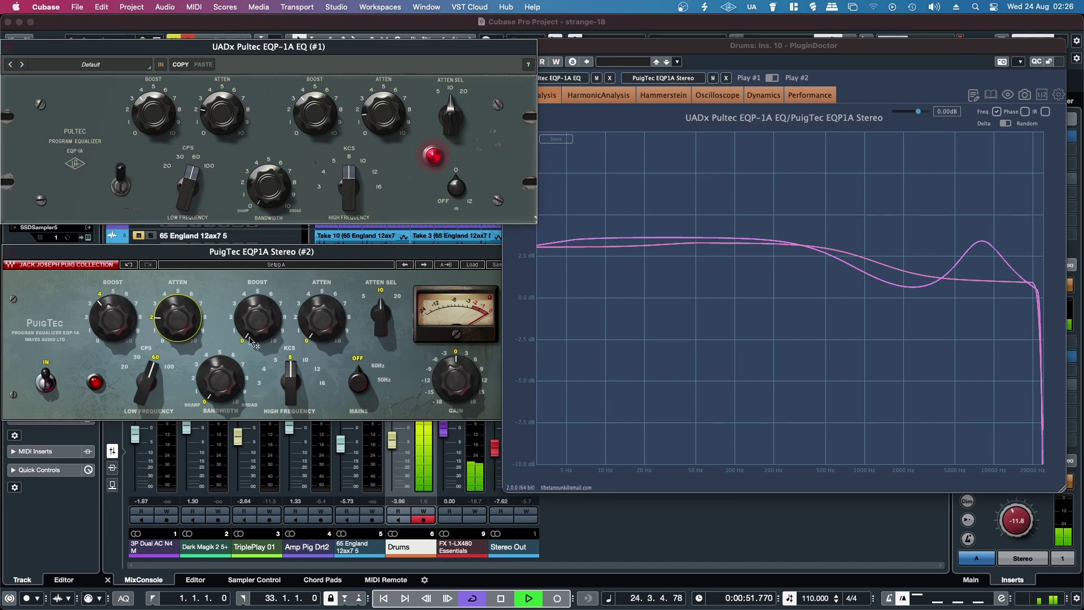
{"action": "left_click_drag", "start_coordinate": [243, 332], "coordinate": [247, 330]}
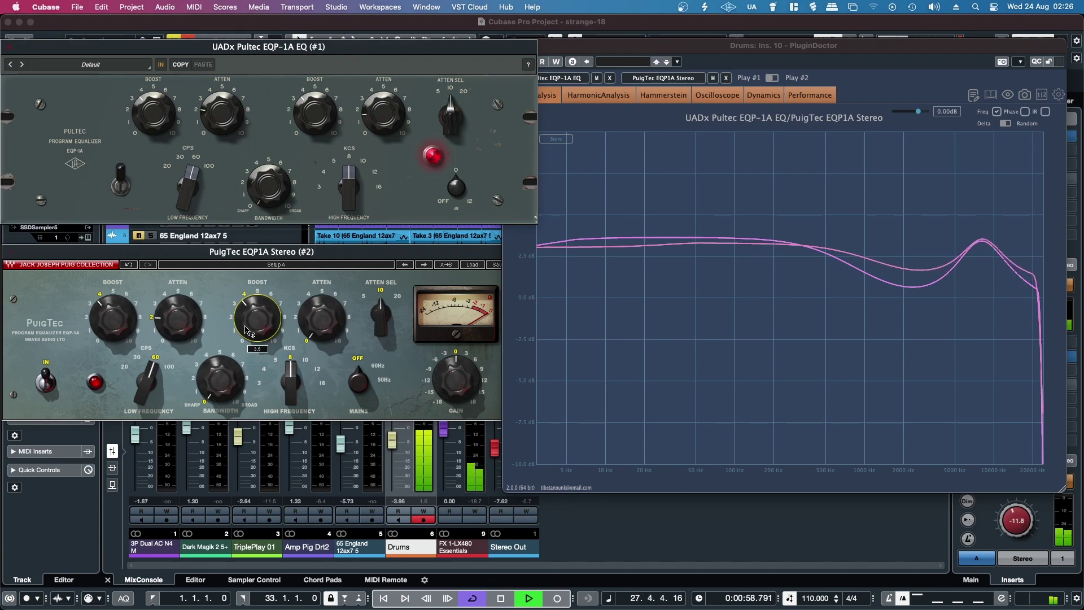
{"action": "left_click", "coordinate": [310, 322]}
{"action": "left_click_drag", "start_coordinate": [310, 323], "coordinate": [323, 305]}
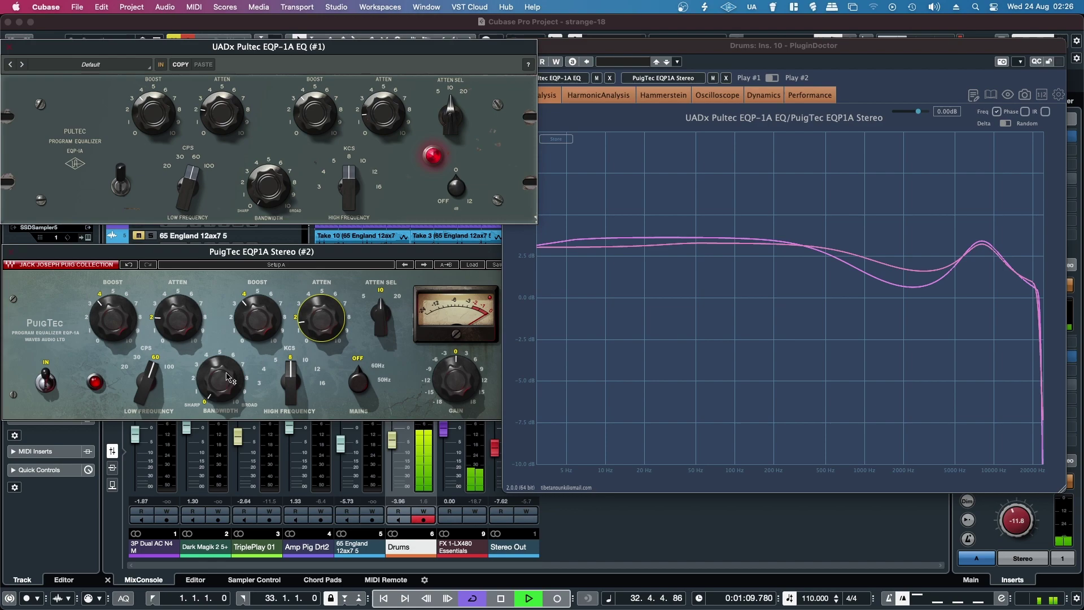
- Compare the 10 kHz peaks in PluginDoctor, then raise the UADx Pultec EQP-1A window
{"action": "left_click", "coordinate": [775, 80]}
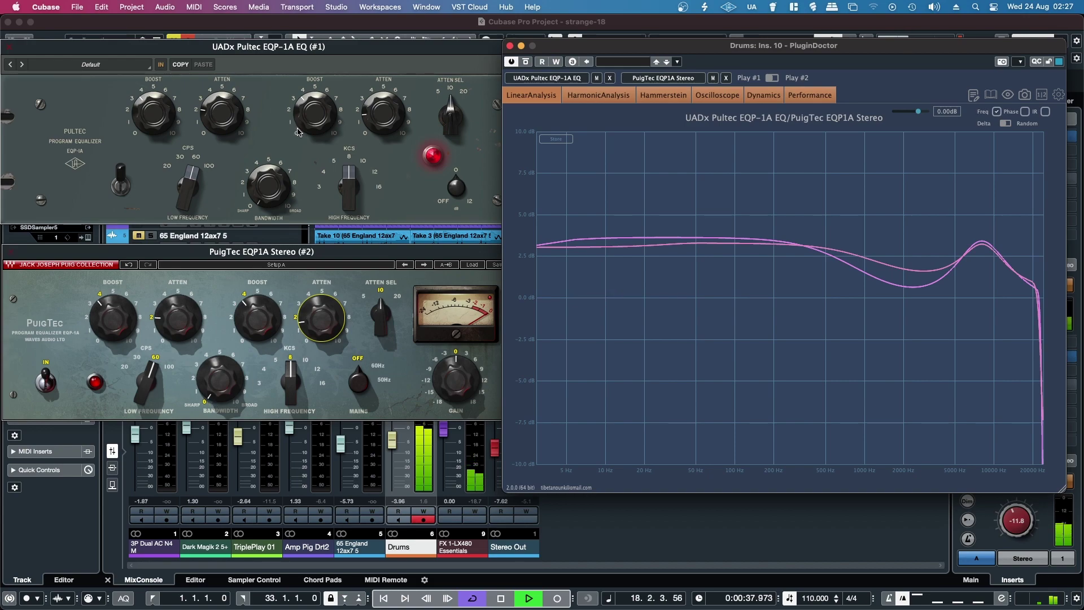
{"action": "left_click", "coordinate": [262, 199]}
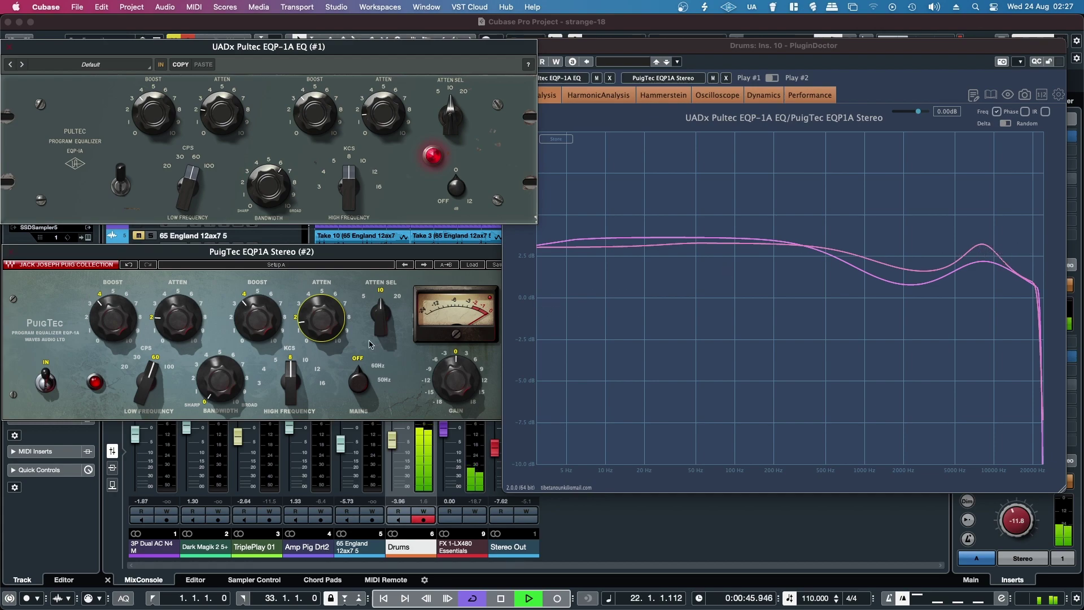
- Widen the PuigTec high-boost bandwidth and check the result in PluginDoctor
{"action": "left_click", "coordinate": [219, 378]}
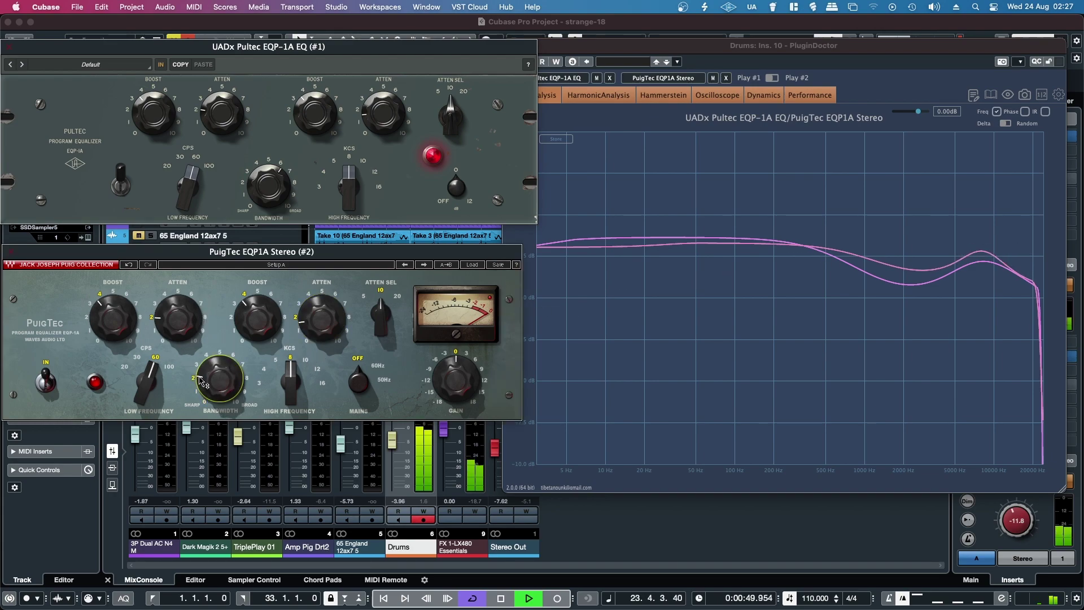
{"action": "scroll", "coordinate": [206, 387], "scroll_direction": "up", "scroll_amount": 4}
{"action": "scroll", "coordinate": [206, 388], "scroll_direction": "up", "scroll_amount": 3}
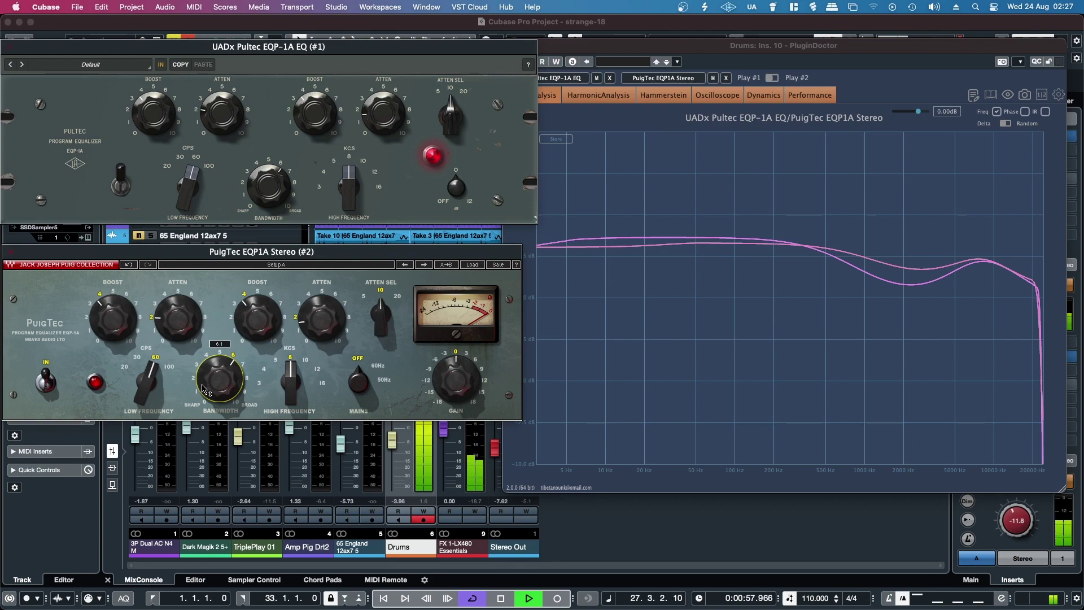
{"action": "left_click", "coordinate": [773, 79]}
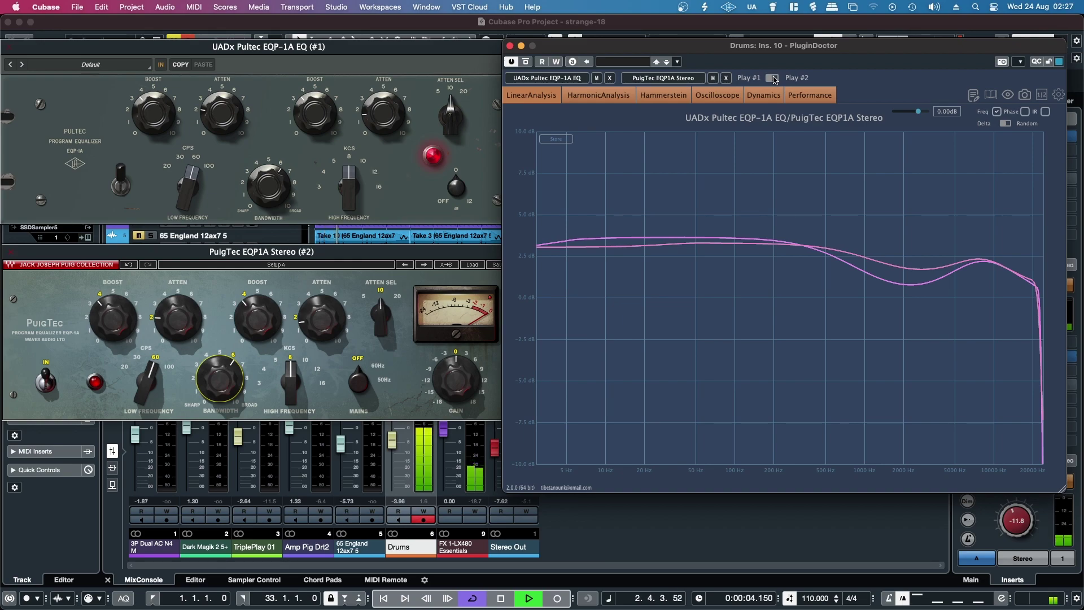
- Stop playback and close the PuigTec and UADx Pultec EQ windows
{"action": "left_click", "coordinate": [108, 265]}
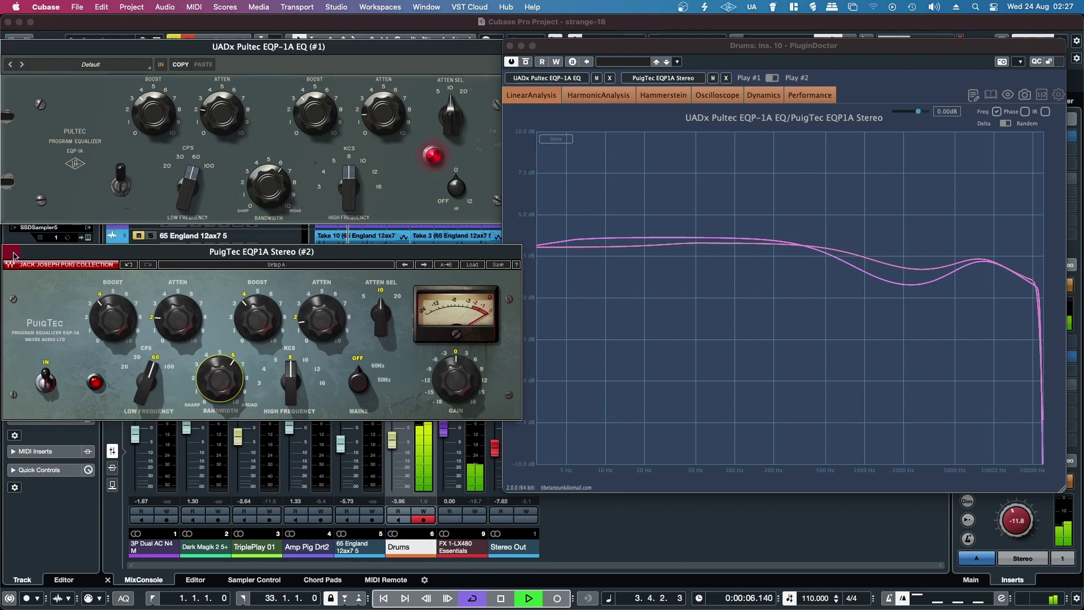
{"action": "key", "text": "space"}
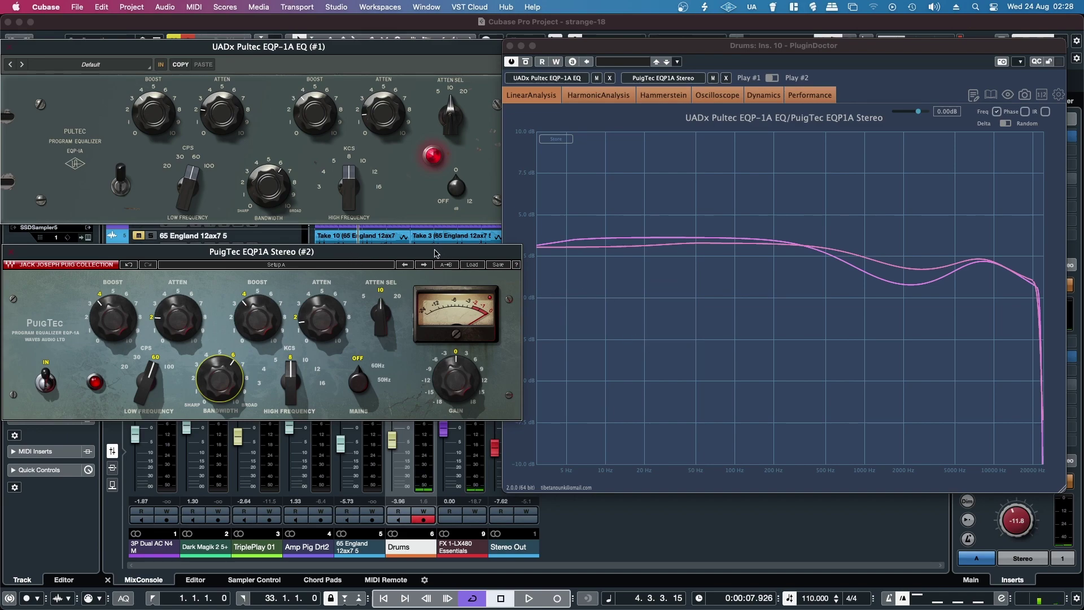
{"action": "left_click_drag", "start_coordinate": [435, 254], "coordinate": [436, 279]}
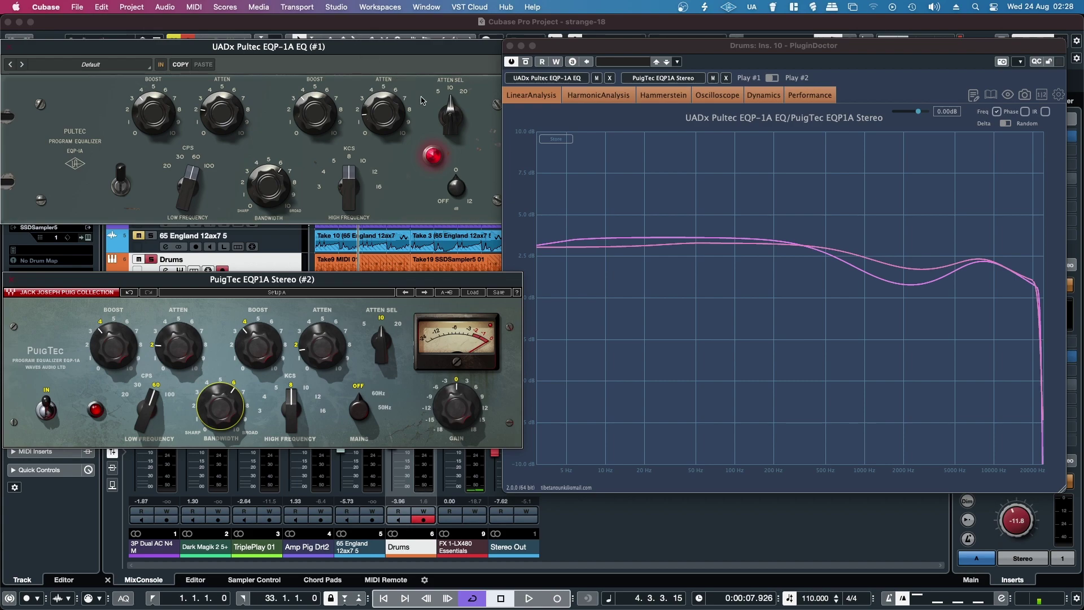
{"action": "left_click", "coordinate": [13, 281]}
{"action": "left_click", "coordinate": [9, 46]}
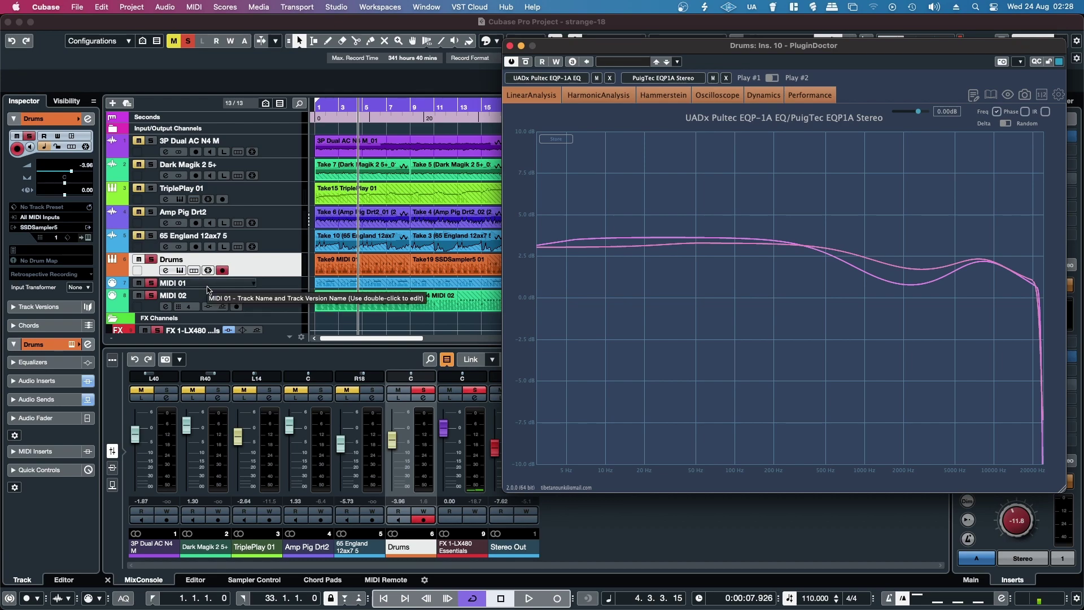
- Clear both PluginDoctor slots, search 'bassroom', and choose the VST3 BASSROOM
{"action": "left_click", "coordinate": [610, 77]}
{"action": "left_click", "coordinate": [725, 79]}
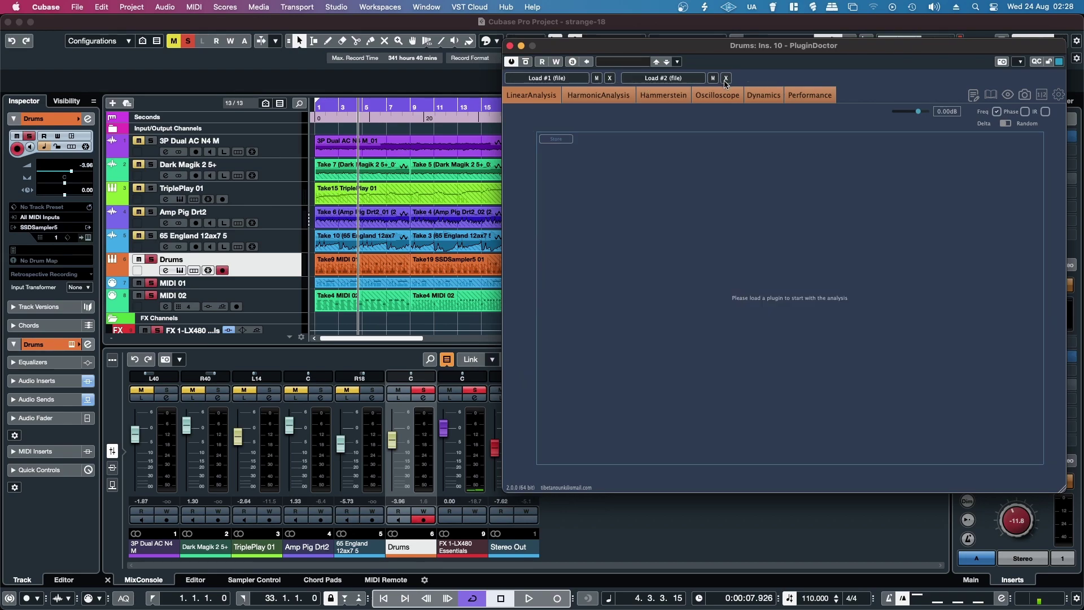
{"action": "left_click", "coordinate": [990, 95]}
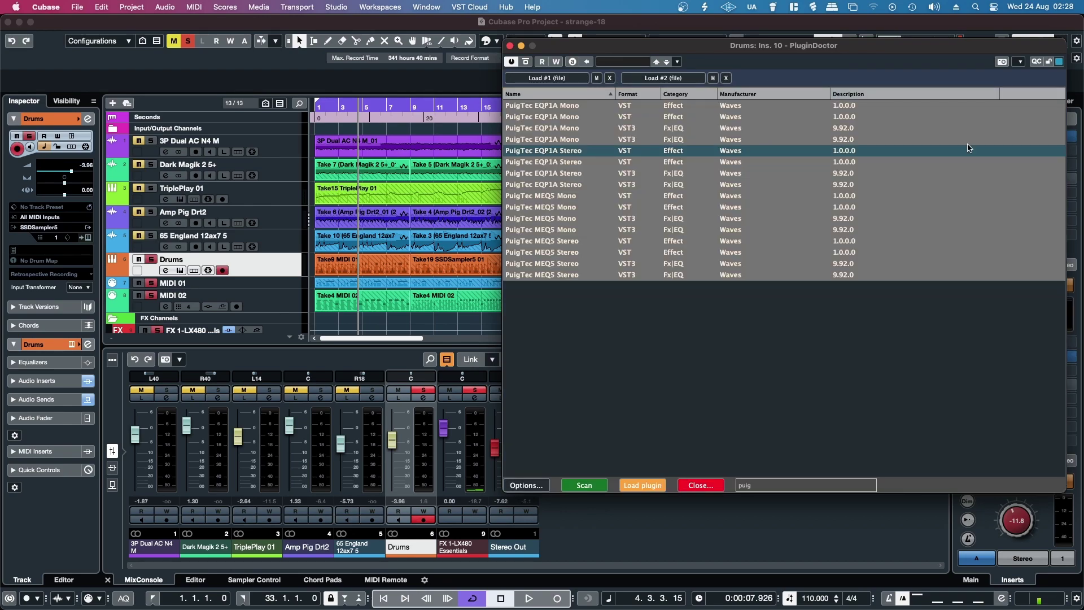
{"action": "double_click", "coordinate": [768, 486]}
{"action": "type", "text": "ba"}
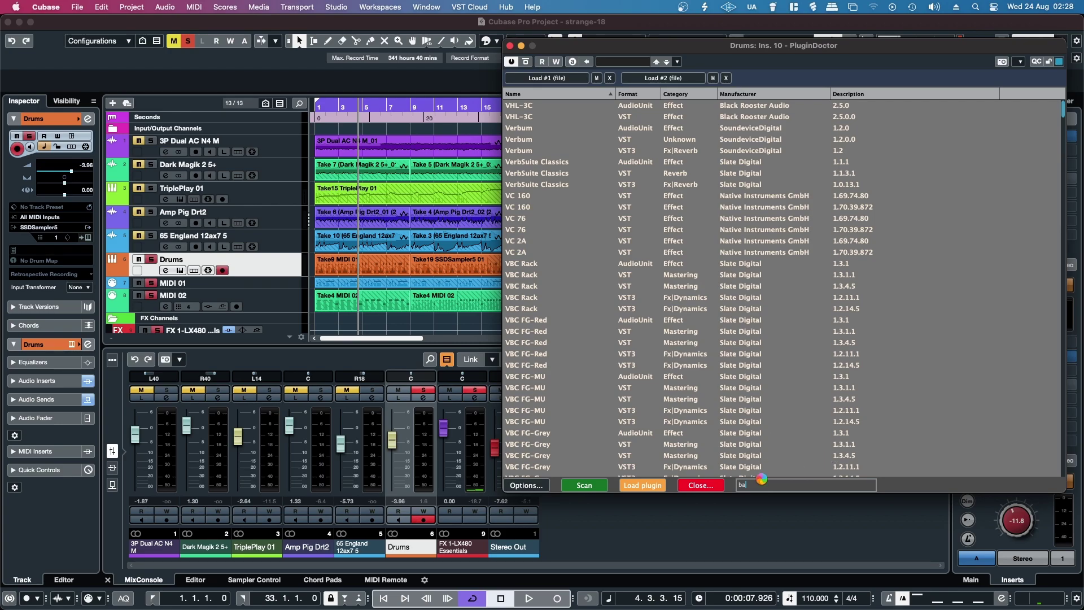
{"action": "type", "text": "ssroo"}
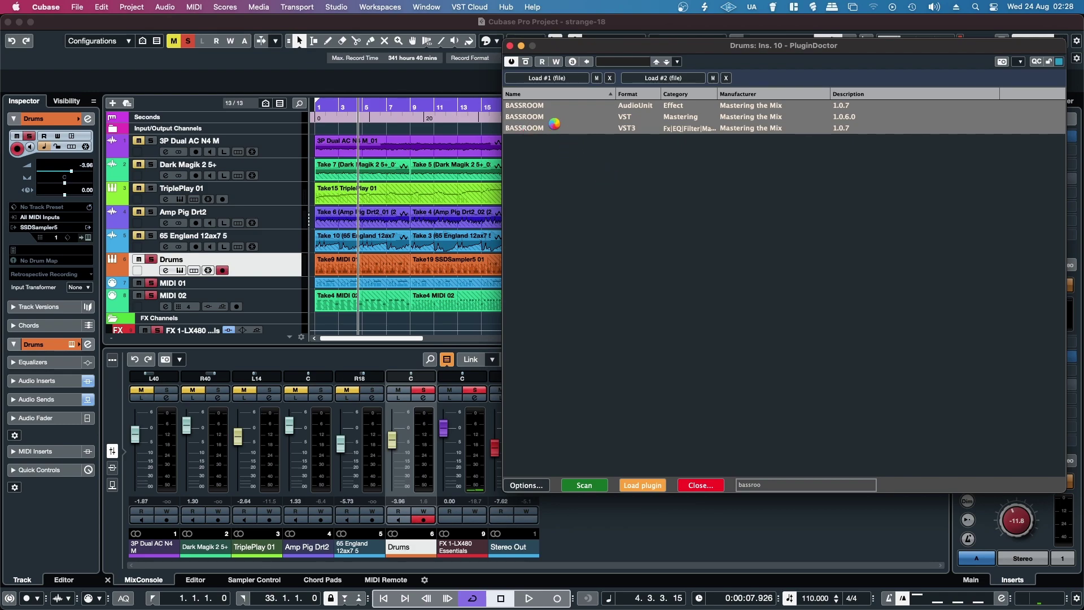
{"action": "type", "text": "m"}
{"action": "left_click", "coordinate": [540, 128]}
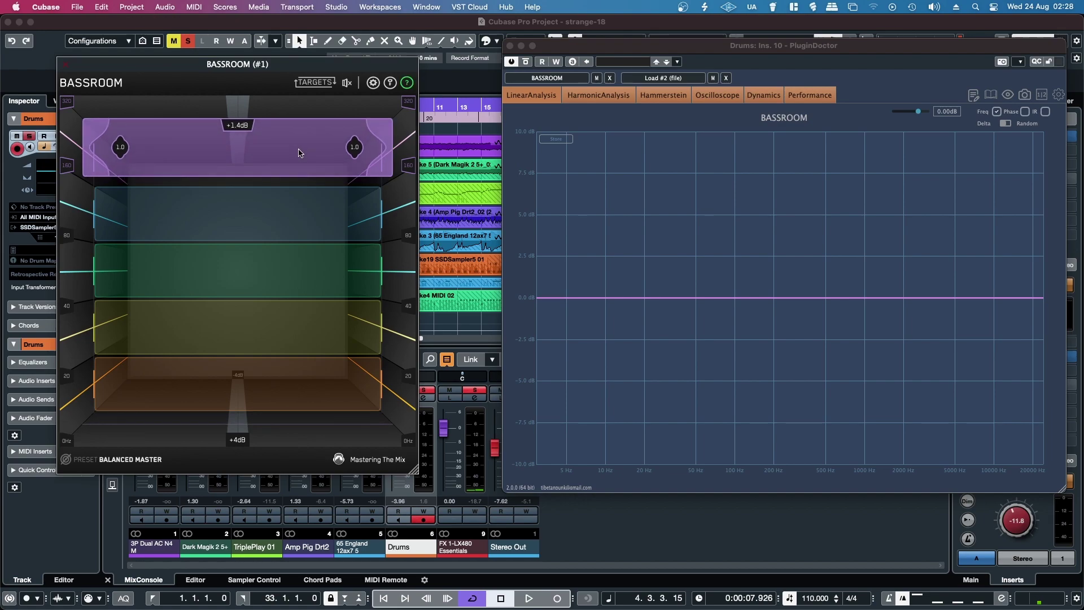
- Set BASSROOM purple band to -2.0dB, green +4.0dB, cyan +1.6dB, yellow +1.0dB during playback
{"action": "left_click_drag", "start_coordinate": [301, 165], "coordinate": [285, 187]}
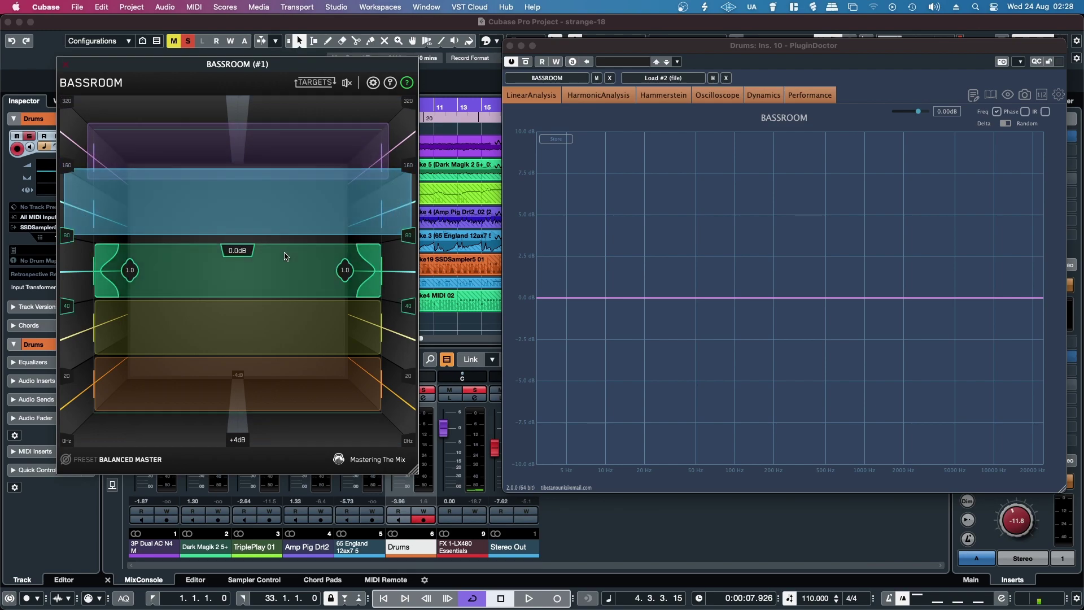
{"action": "left_click_drag", "start_coordinate": [273, 314], "coordinate": [272, 179]}
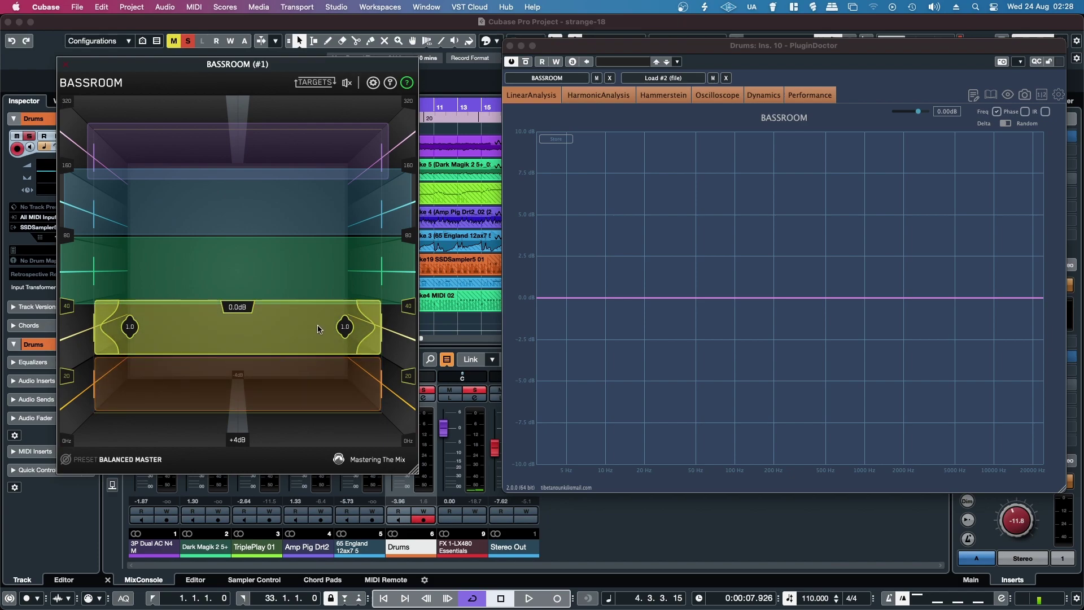
{"action": "key", "text": "space"}
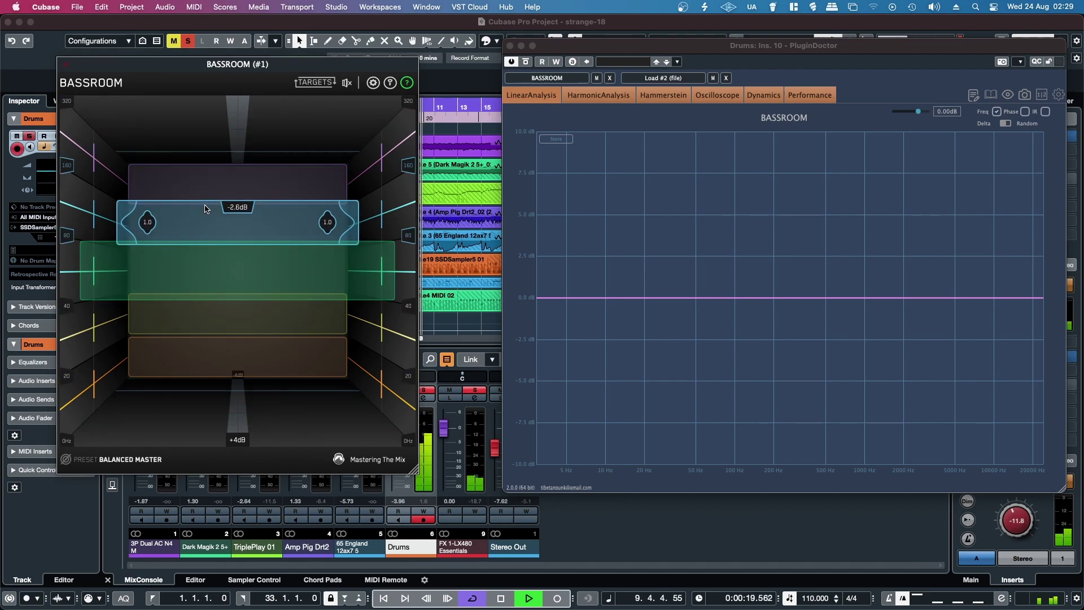
{"action": "left_click_drag", "start_coordinate": [205, 208], "coordinate": [206, 138]}
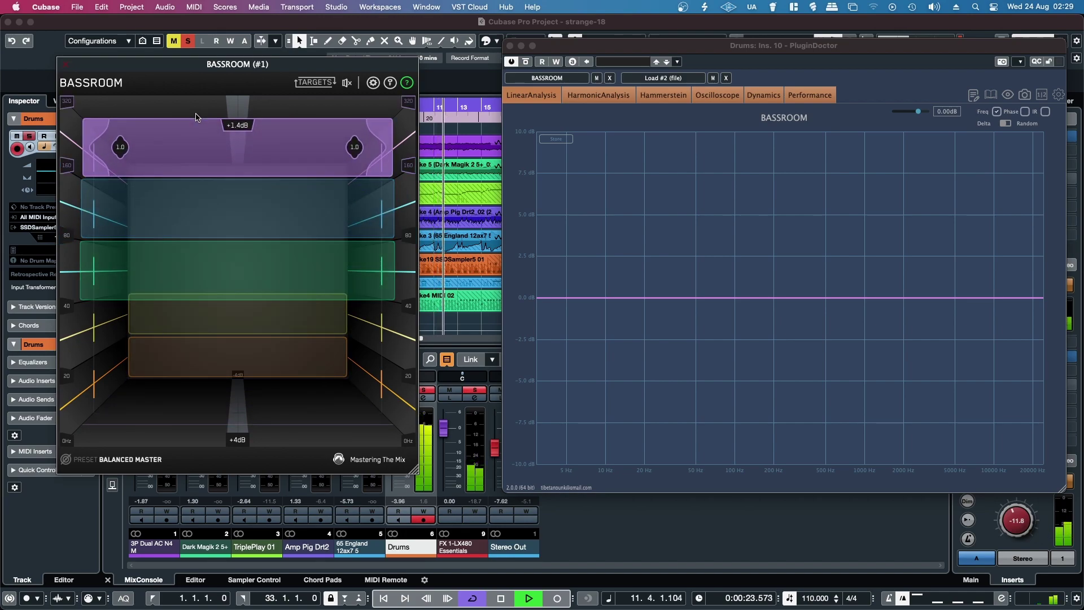
{"action": "left_click_drag", "start_coordinate": [196, 117], "coordinate": [196, 161]}
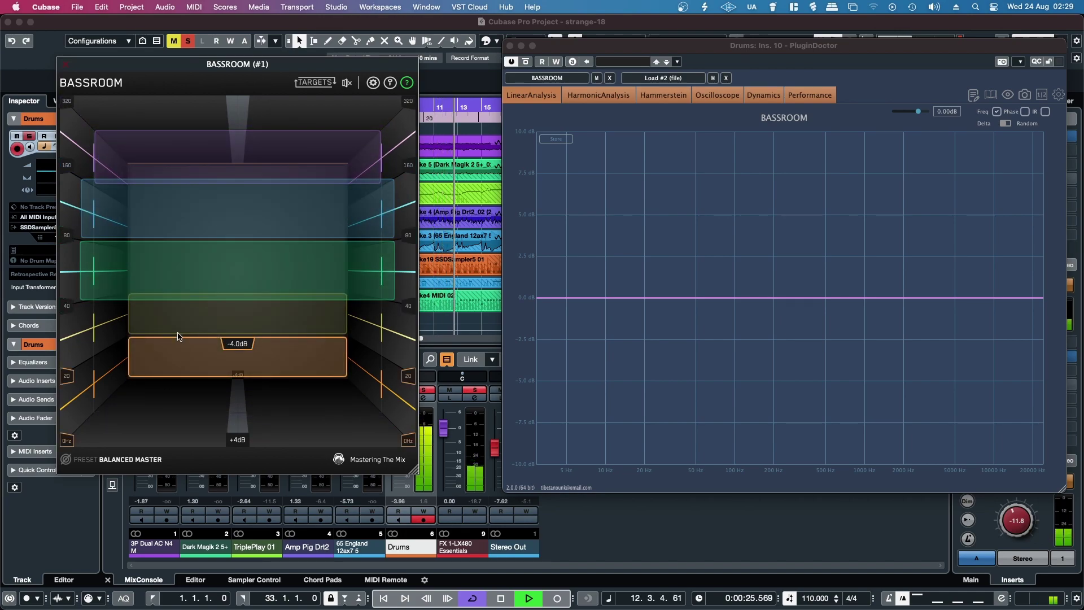
{"action": "left_click_drag", "start_coordinate": [178, 334], "coordinate": [180, 274]}
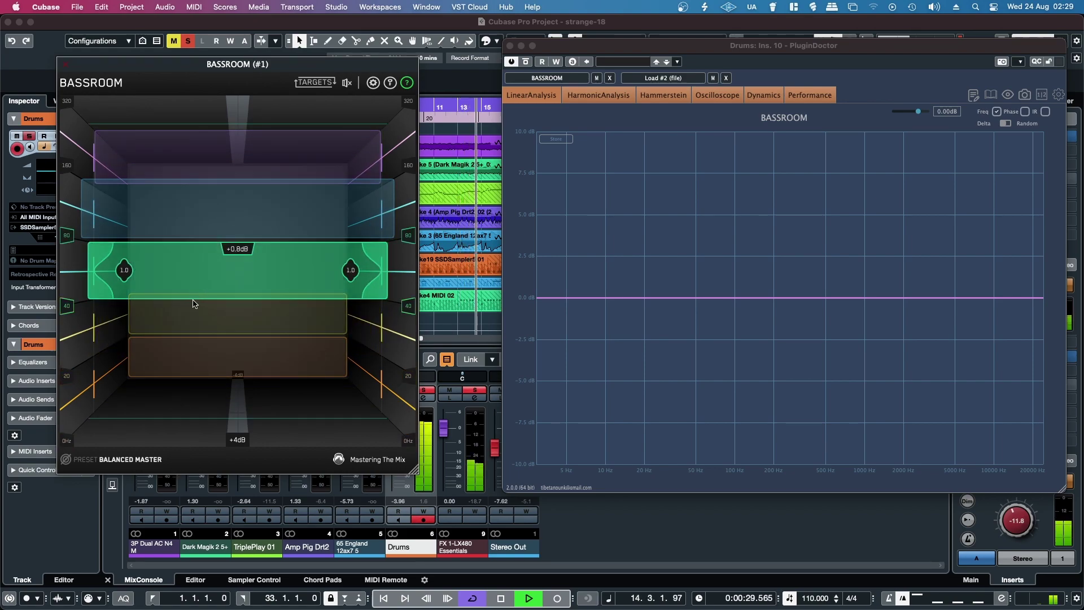
- Set the top purple band to -4.0dB, blue +0.3dB, green -1.1dB, then stop playback and close BASSROOM
{"action": "left_click_drag", "start_coordinate": [192, 218], "coordinate": [194, 243]}
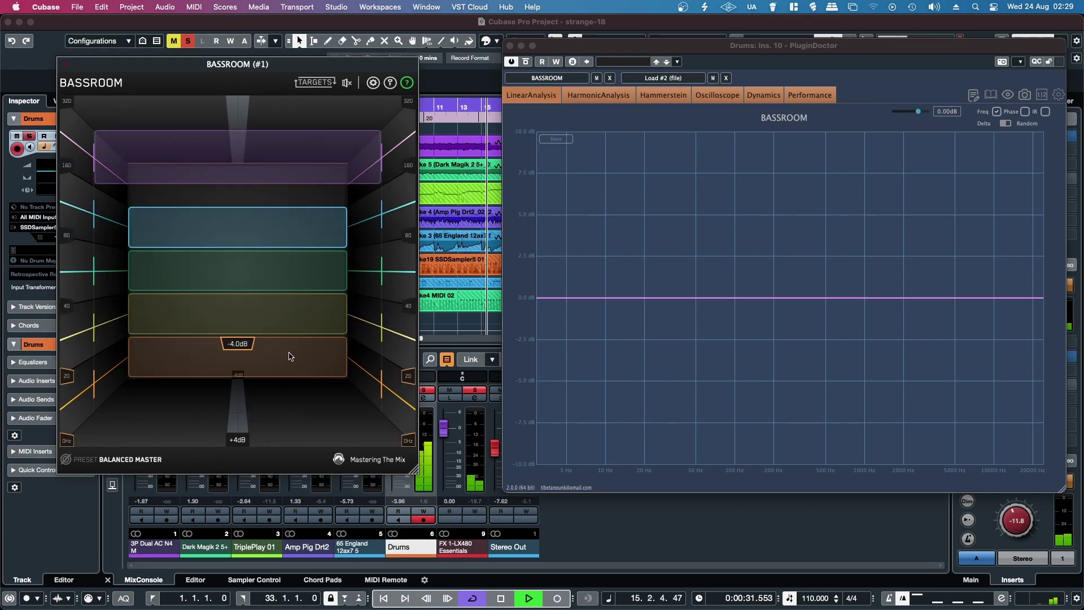
{"action": "left_click_drag", "start_coordinate": [181, 145], "coordinate": [225, 186]}
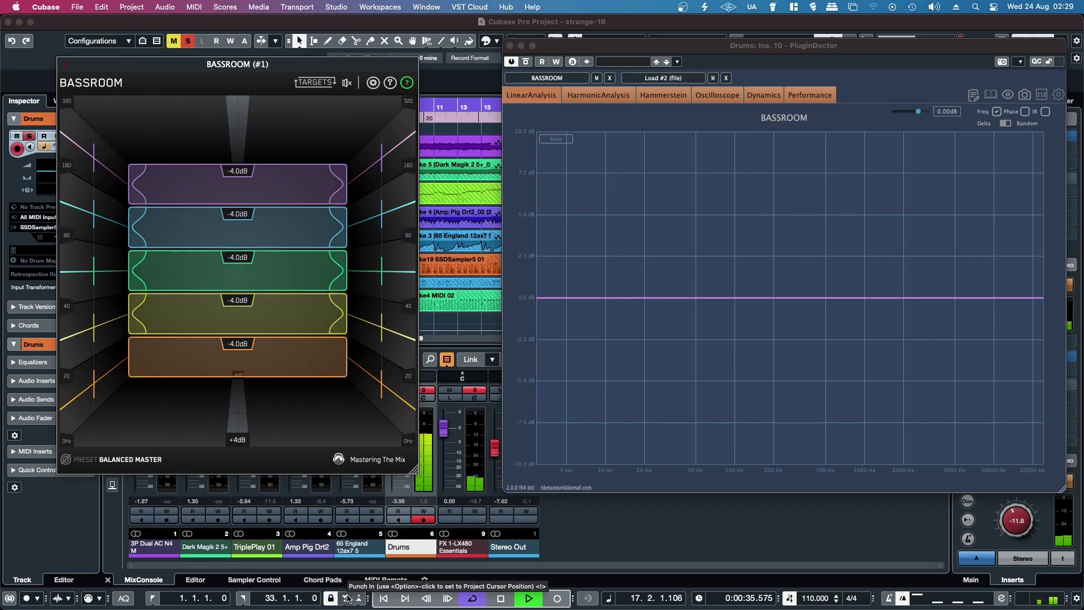
{"action": "left_click_drag", "start_coordinate": [264, 213], "coordinate": [266, 184]}
{"action": "left_click_drag", "start_coordinate": [257, 271], "coordinate": [255, 253]}
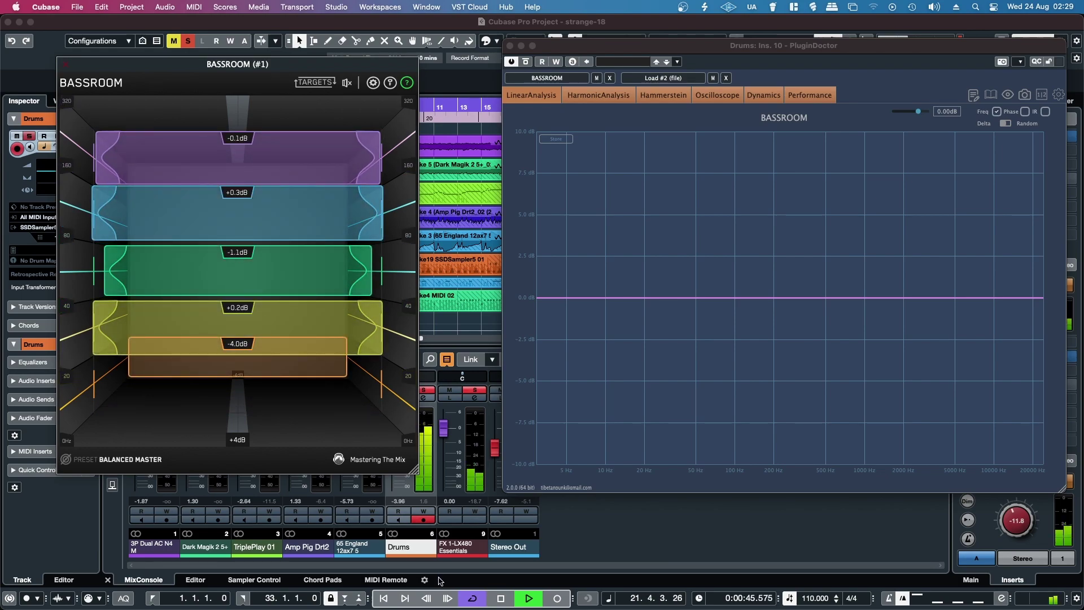
{"action": "key", "text": "space"}
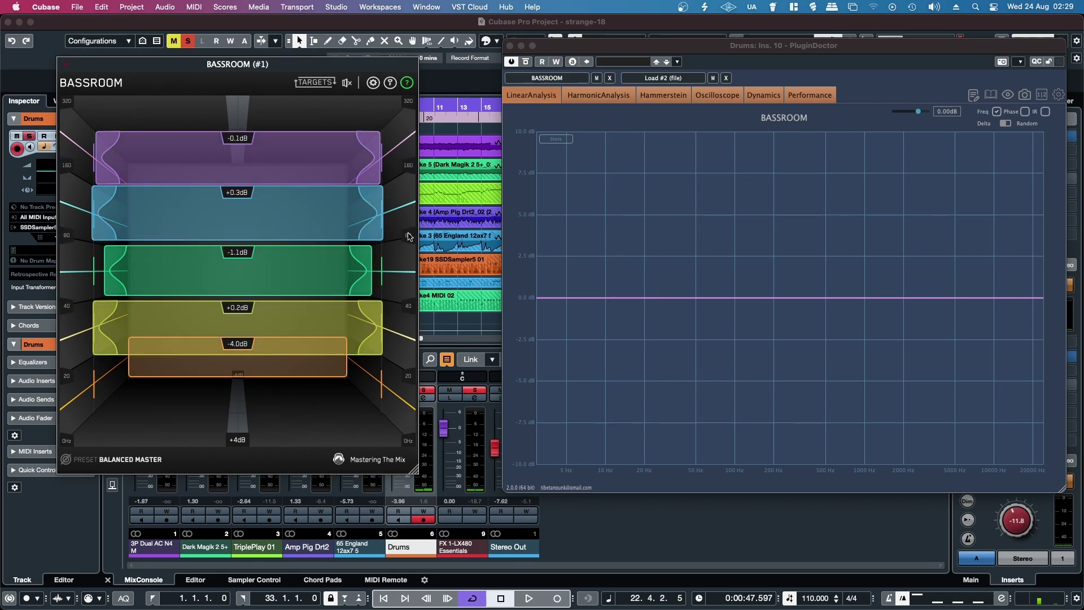
{"action": "left_click", "coordinate": [68, 66]}
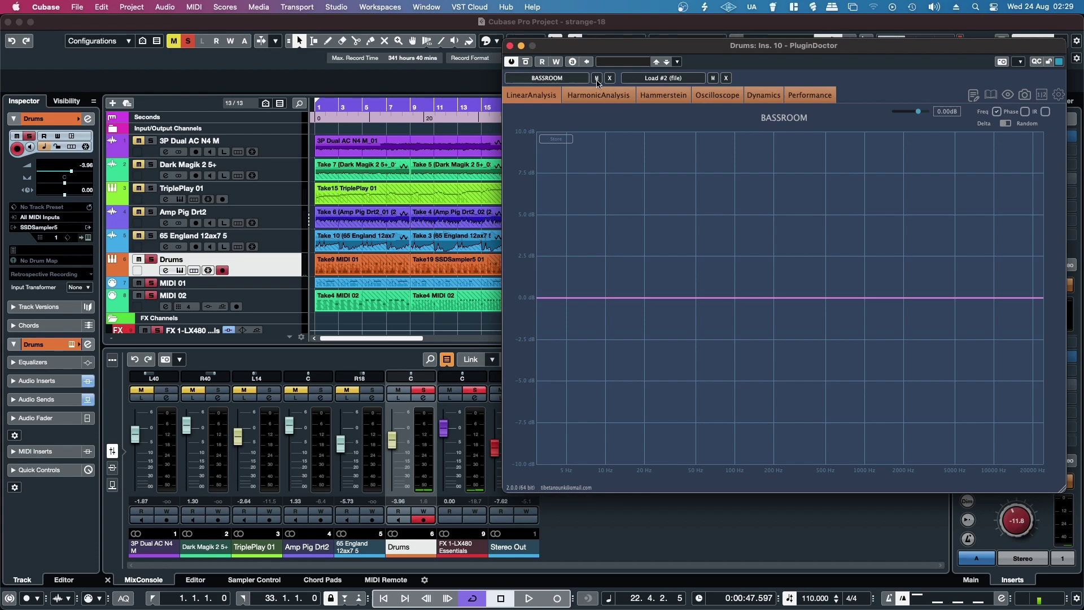
- Search the plugin browser for 'mixr' and load the MIXROOM VST into PluginDoctor's second slot
{"action": "left_click", "coordinate": [990, 96]}
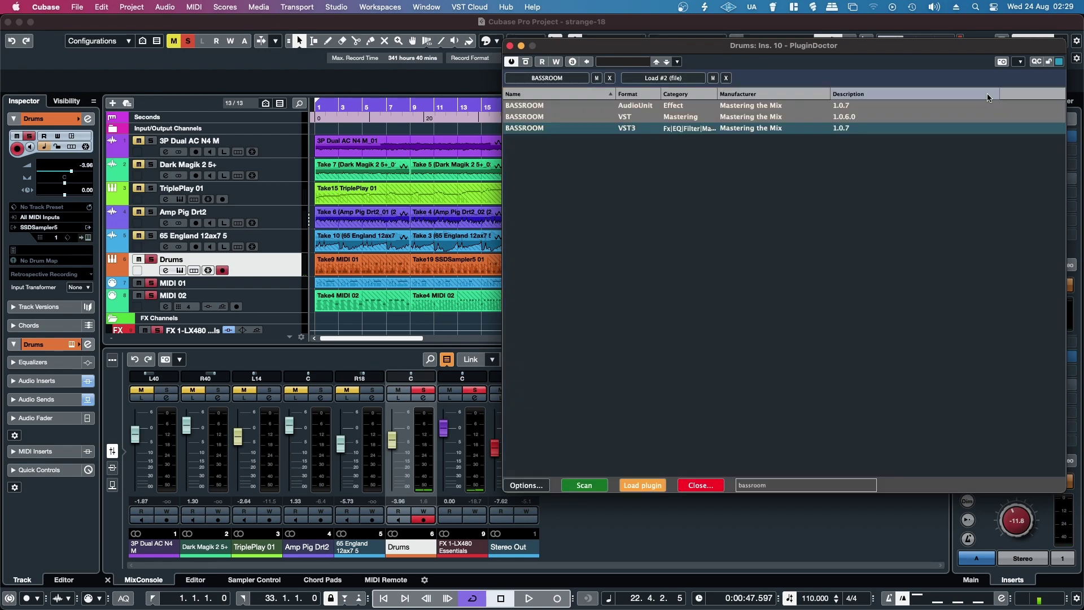
{"action": "left_click", "coordinate": [778, 485]}
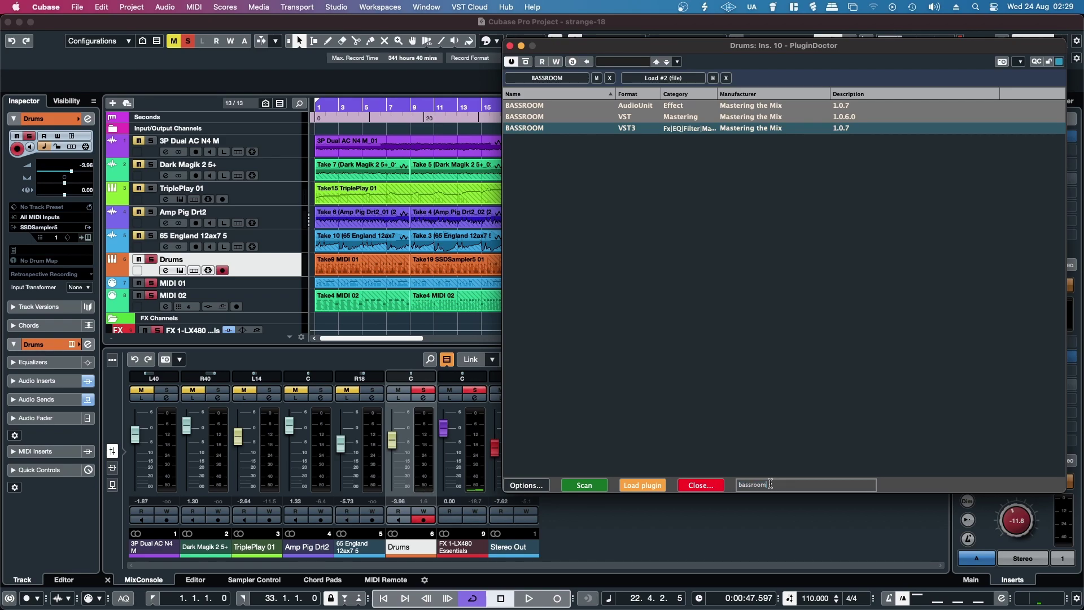
{"action": "left_click_drag", "start_coordinate": [770, 485], "coordinate": [724, 488]}
{"action": "type", "text": "mixr"}
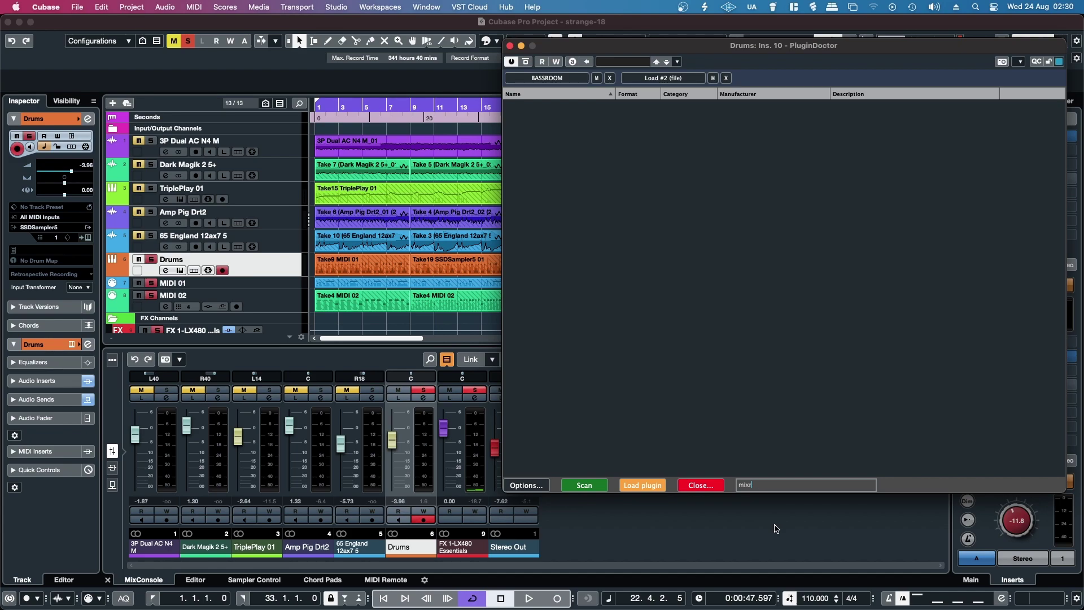
{"action": "key", "text": "Return"}
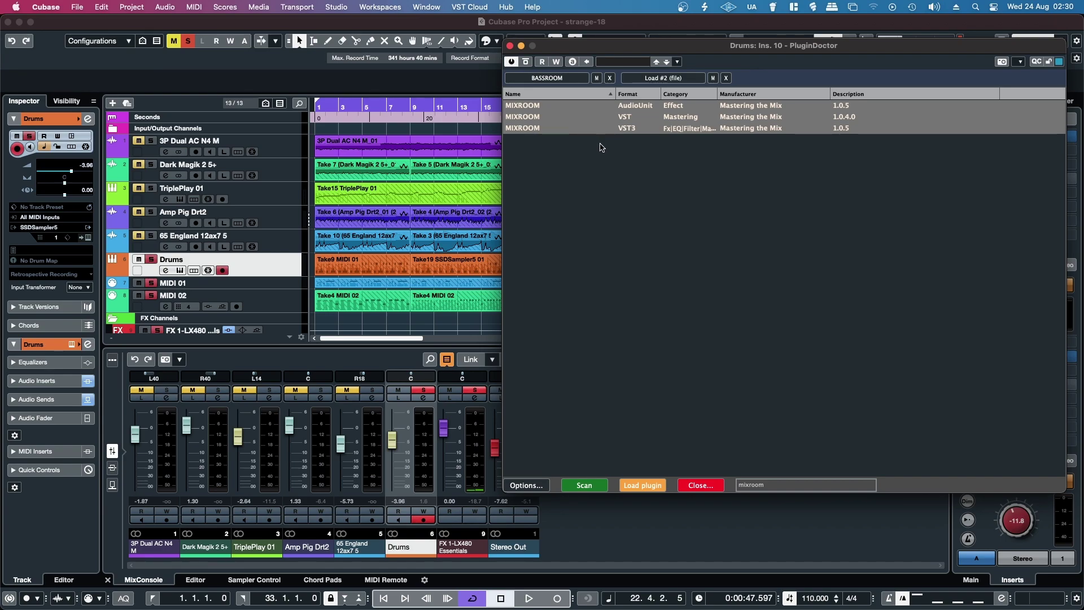
{"action": "left_click", "coordinate": [570, 114]}
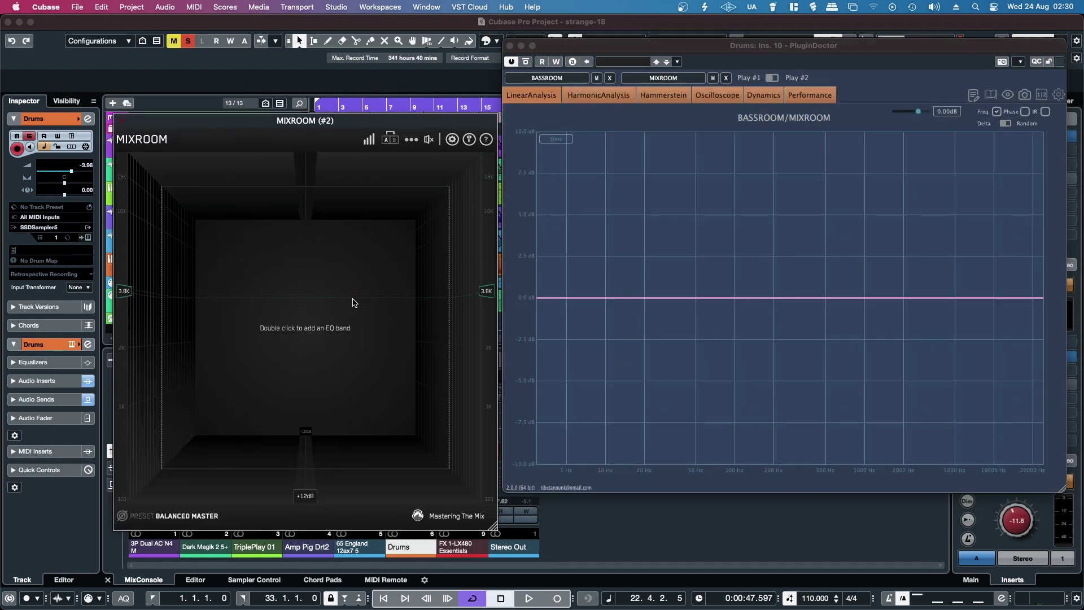
- Add a MIXROOM EQ band, start playback, and set the band's frequency to about 1670Hz
{"action": "double_click", "coordinate": [447, 318]}
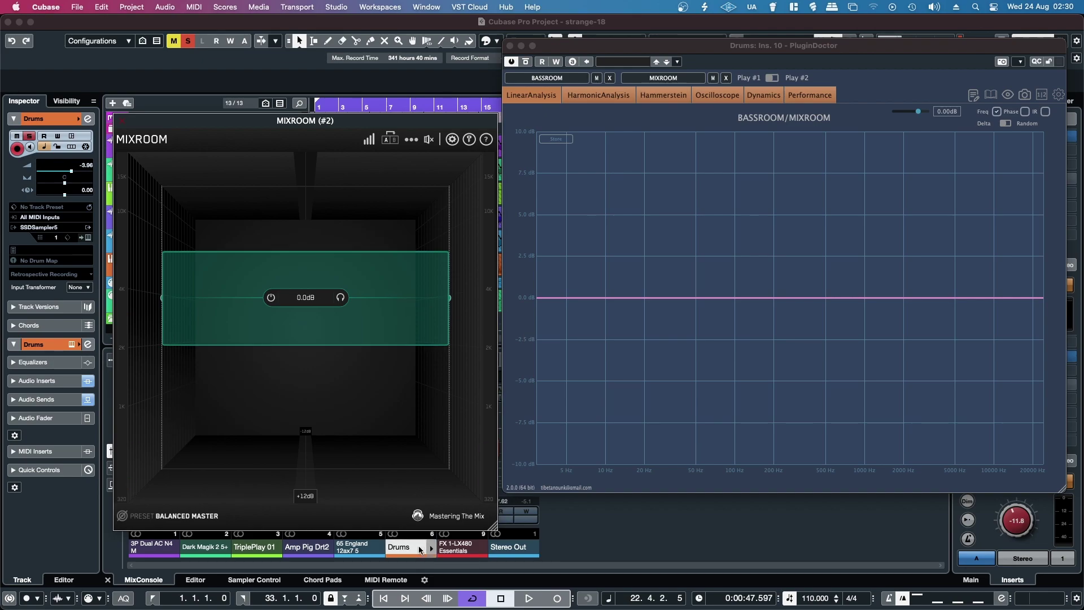
{"action": "key", "text": "space"}
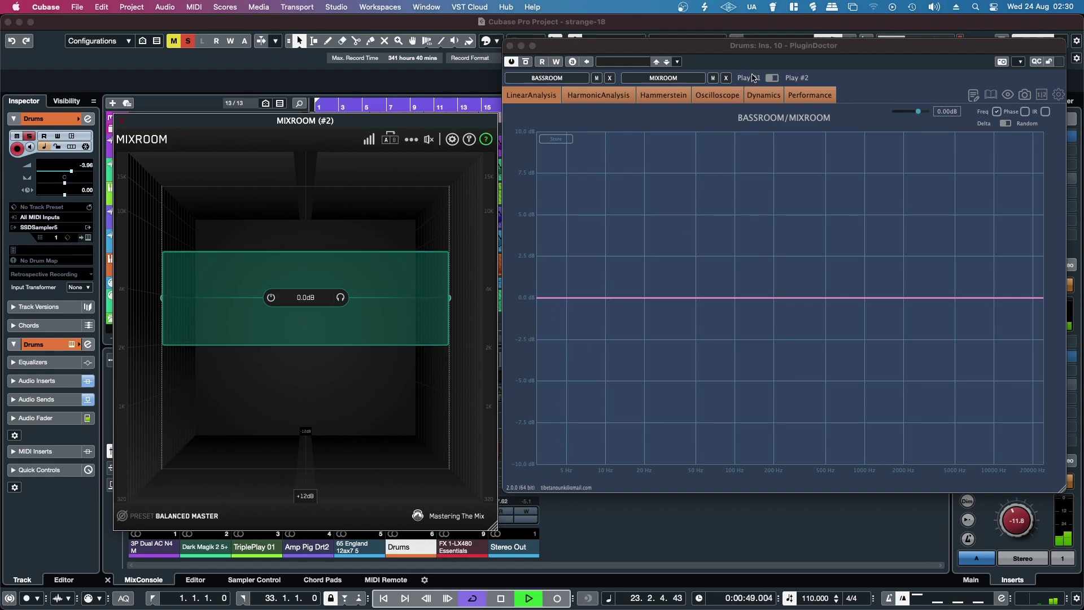
{"action": "mouse_move", "coordinate": [340, 301]}
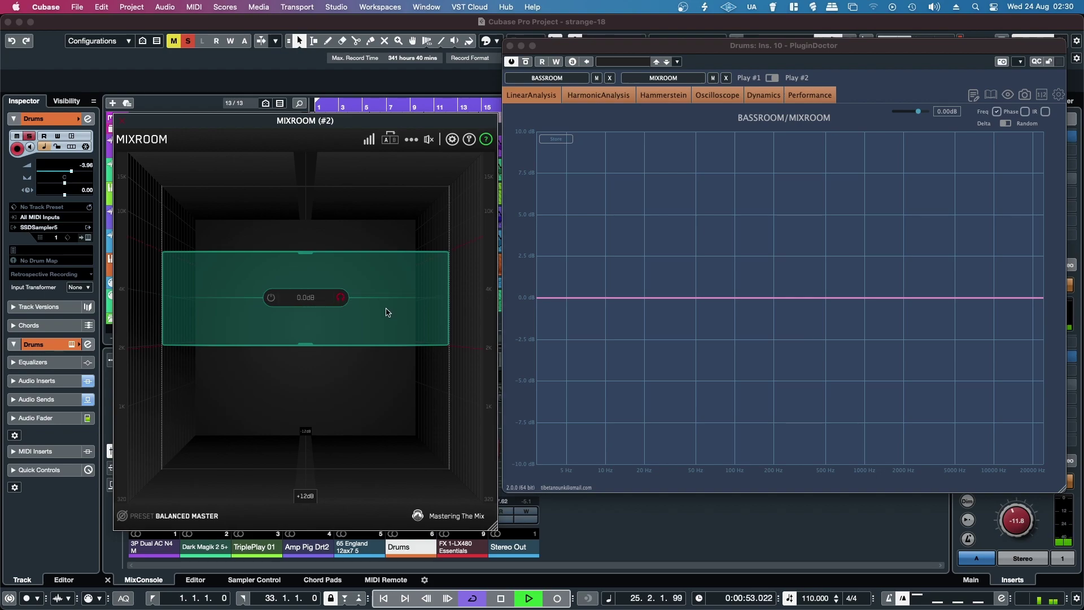
{"action": "left_click_drag", "start_coordinate": [377, 300], "coordinate": [370, 393]}
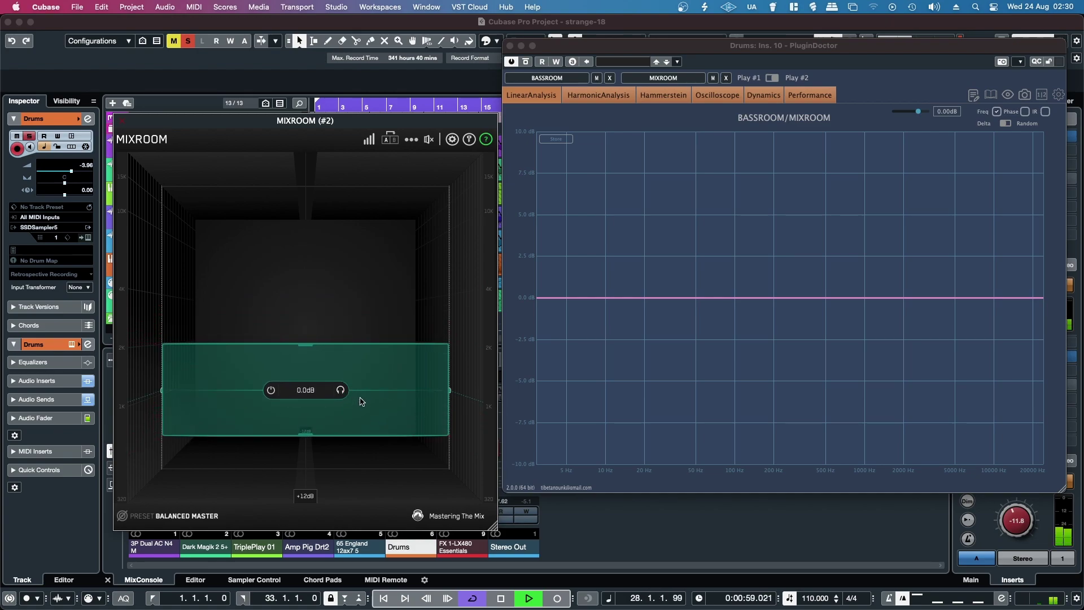
- Widen the MIXROOM band to Q 0.50, solo it, and move it up to about 3090Hz
{"action": "scroll", "coordinate": [365, 397], "scroll_direction": "down", "scroll_amount": 5}
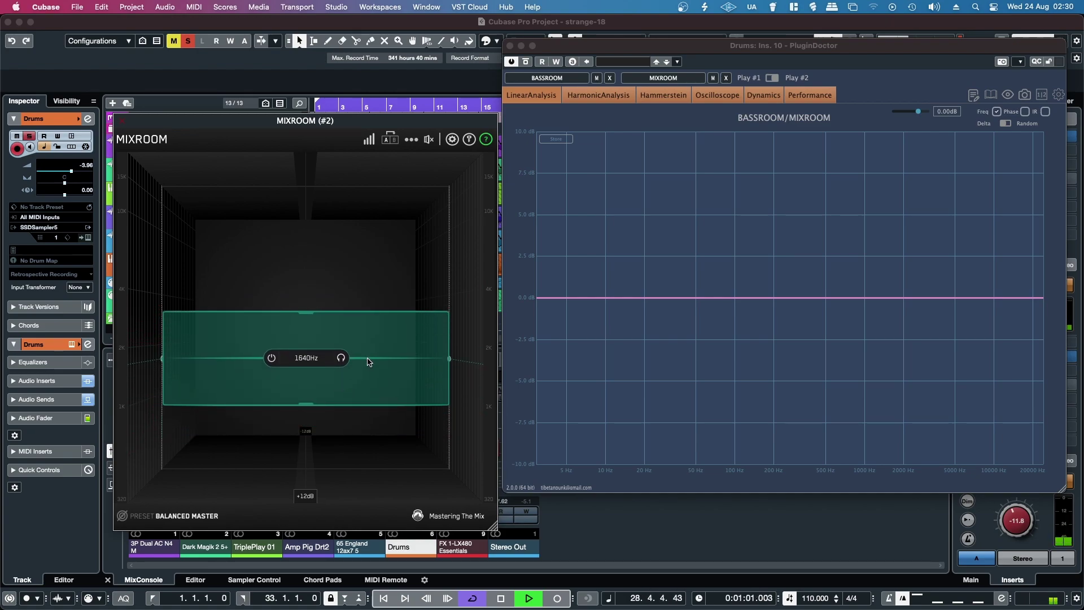
{"action": "scroll", "coordinate": [370, 390], "scroll_direction": "up", "scroll_amount": 8}
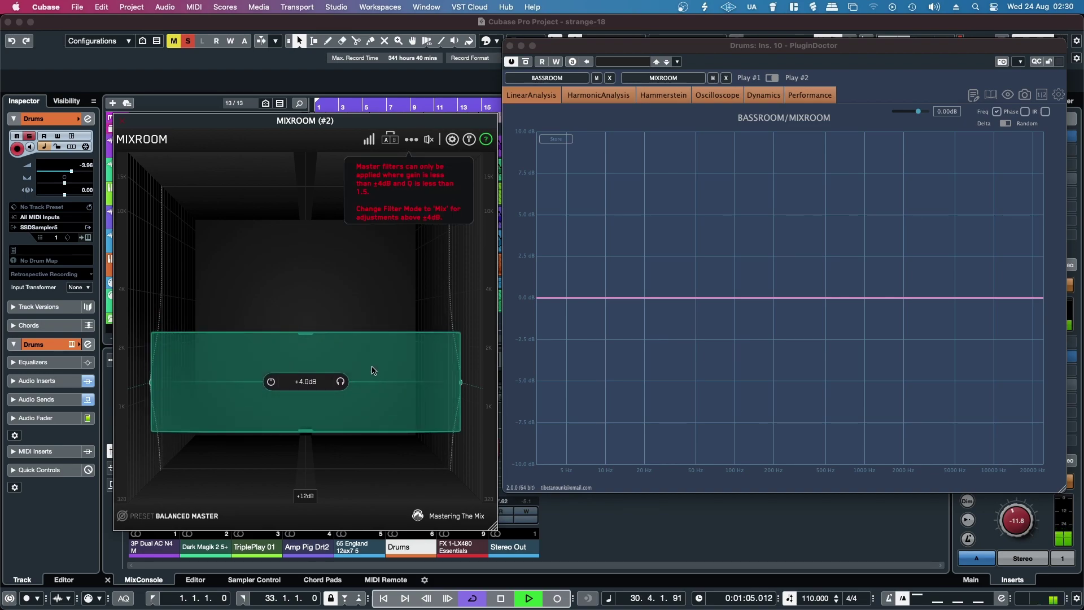
{"action": "left_click_drag", "start_coordinate": [306, 333], "coordinate": [308, 317]}
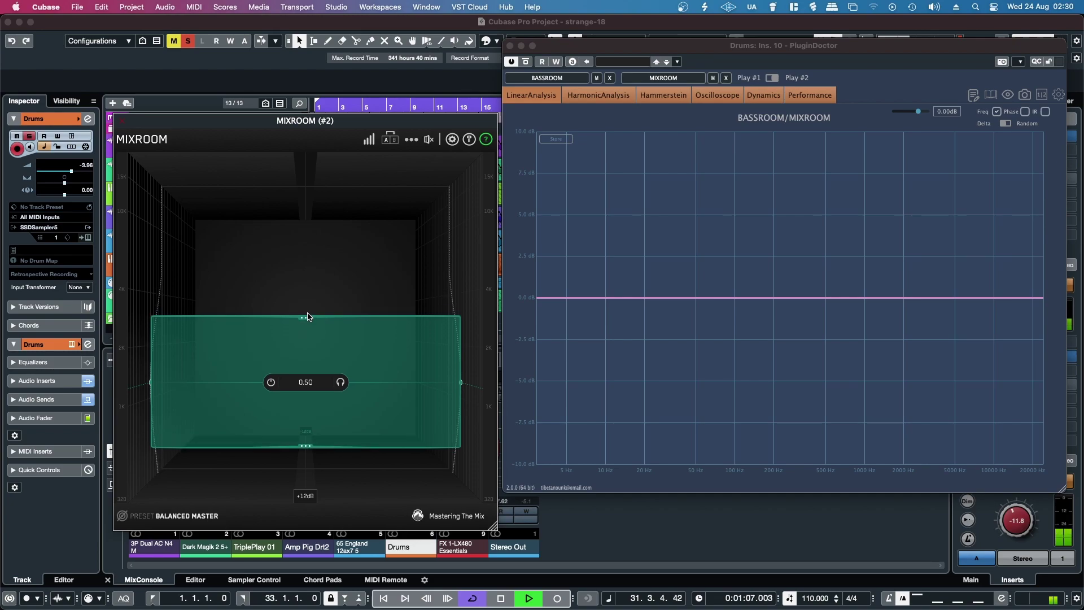
{"action": "left_click", "coordinate": [340, 382]}
{"action": "left_click_drag", "start_coordinate": [368, 384], "coordinate": [367, 270]}
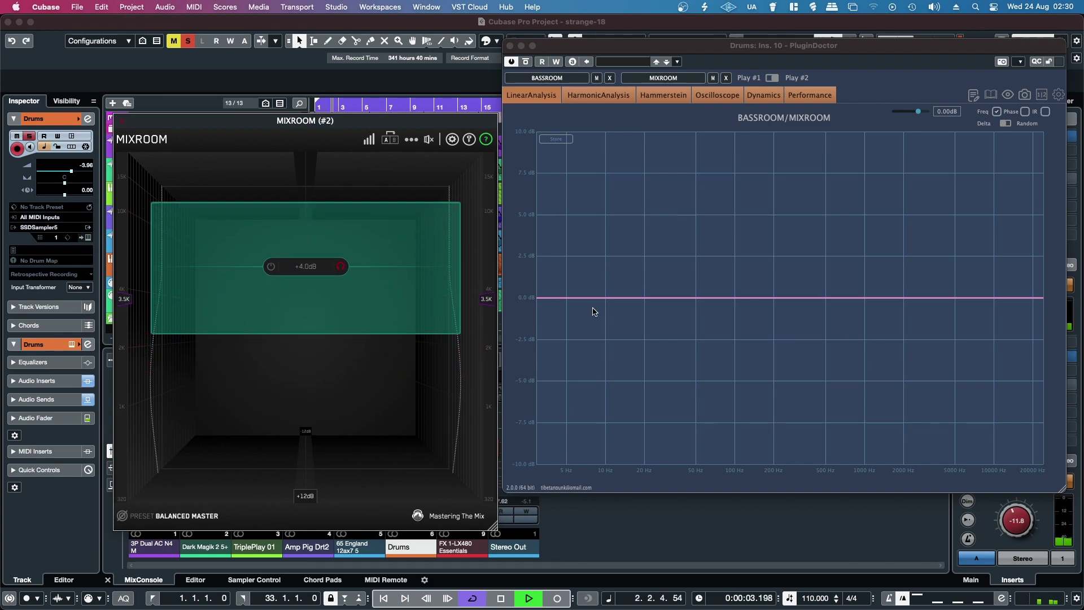
- Close MIXROOM's window, unload MIXROOM and BASSROOM from PluginDoctor, and stop playback in the project
{"action": "left_click", "coordinate": [121, 123]}
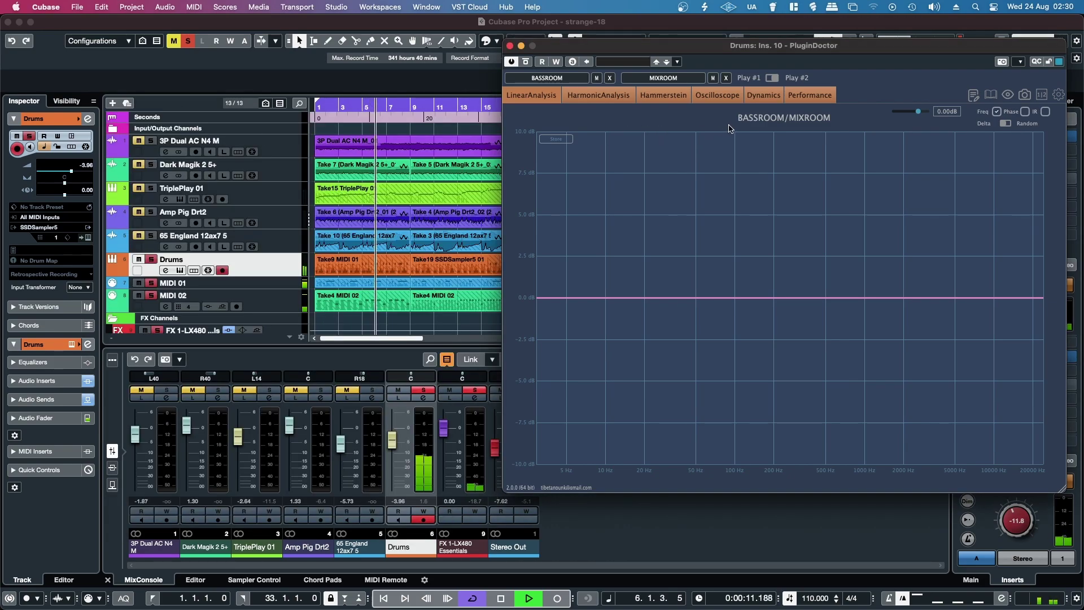
{"action": "left_click", "coordinate": [727, 79]}
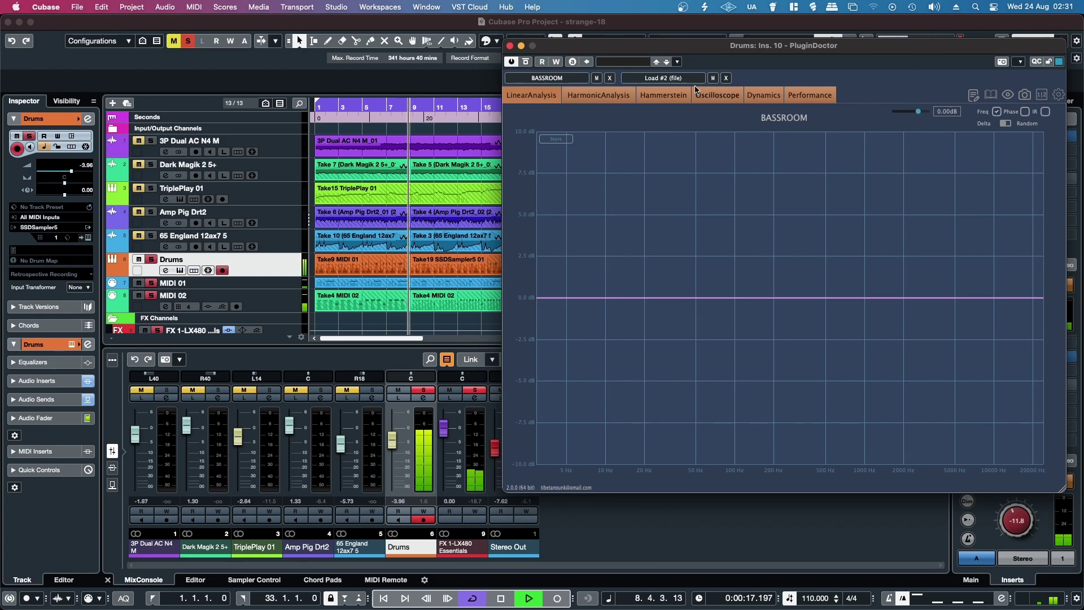
{"action": "left_click", "coordinate": [609, 79]}
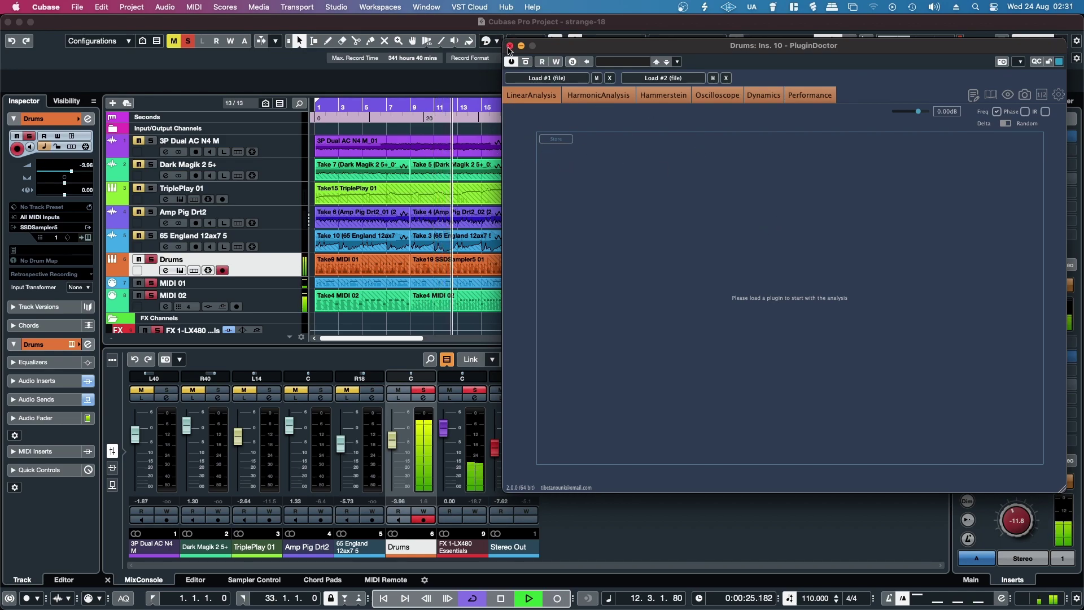
{"action": "left_click", "coordinate": [479, 39]}
{"action": "key", "text": "space"}
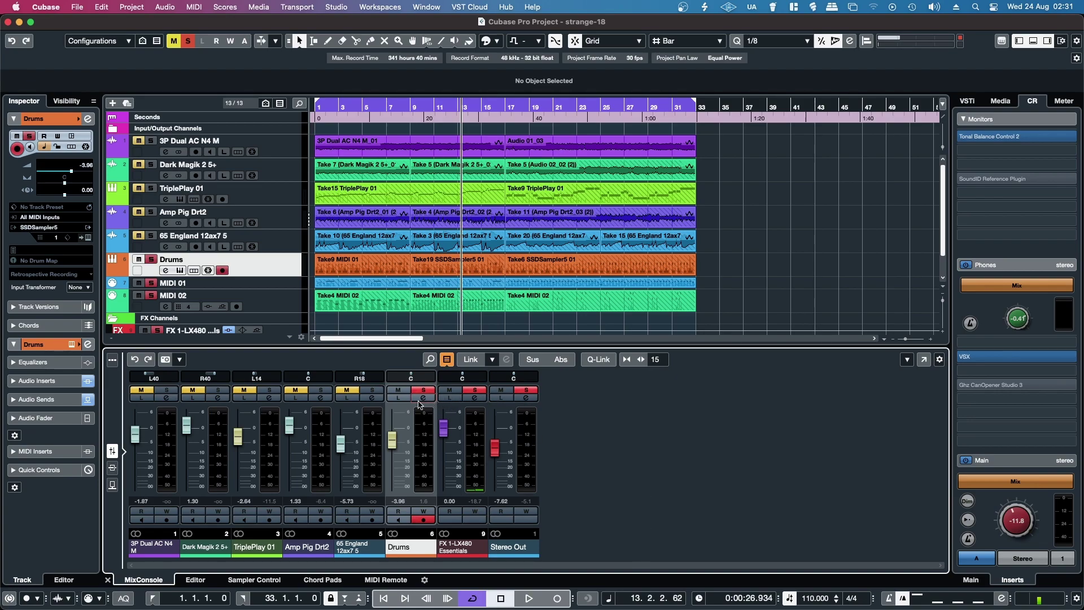
- Open the PluginDoctor editor from the Drums channel settings
{"action": "left_click", "coordinate": [421, 398]}
{"action": "left_click", "coordinate": [401, 282]}
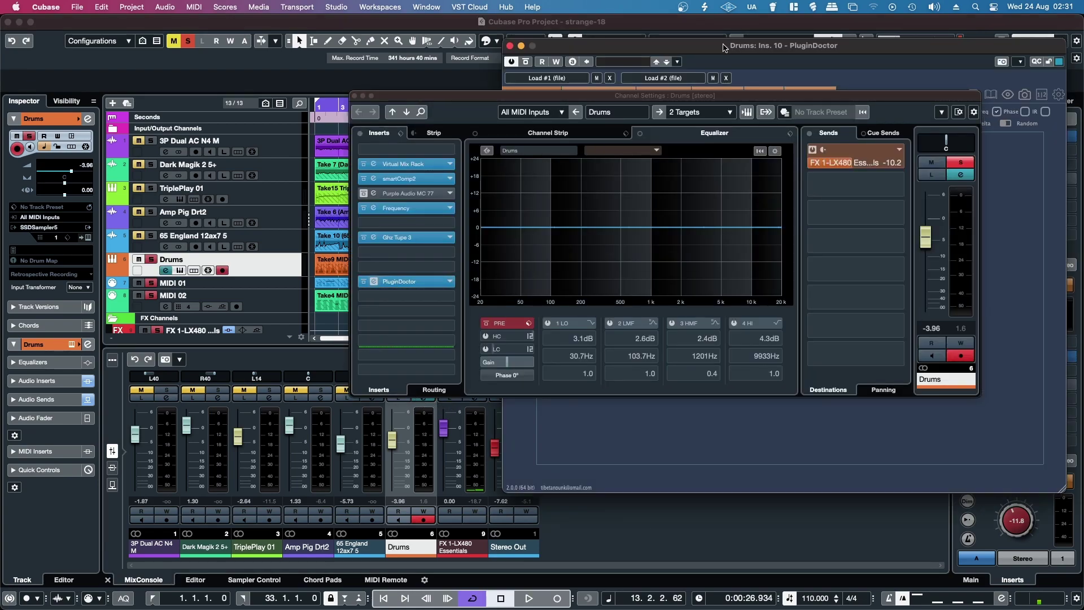
{"action": "left_click_drag", "start_coordinate": [707, 97], "coordinate": [361, 218]}
- Review PluginDoctor's oversampling options, keep No OS, and close the Drums channel settings
{"action": "left_click", "coordinate": [1058, 95]}
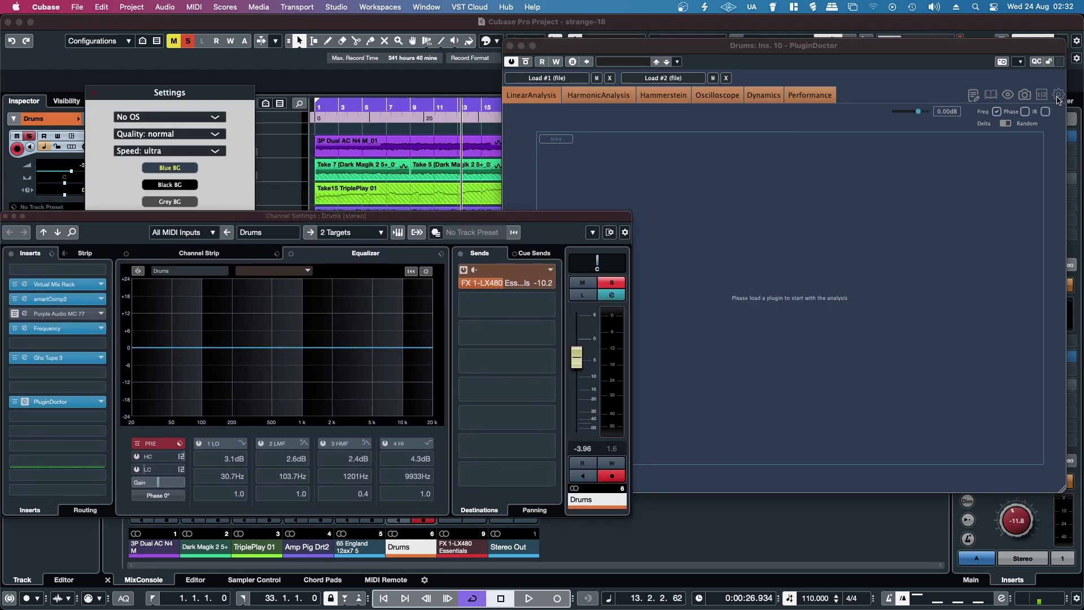
{"action": "left_click", "coordinate": [143, 118]}
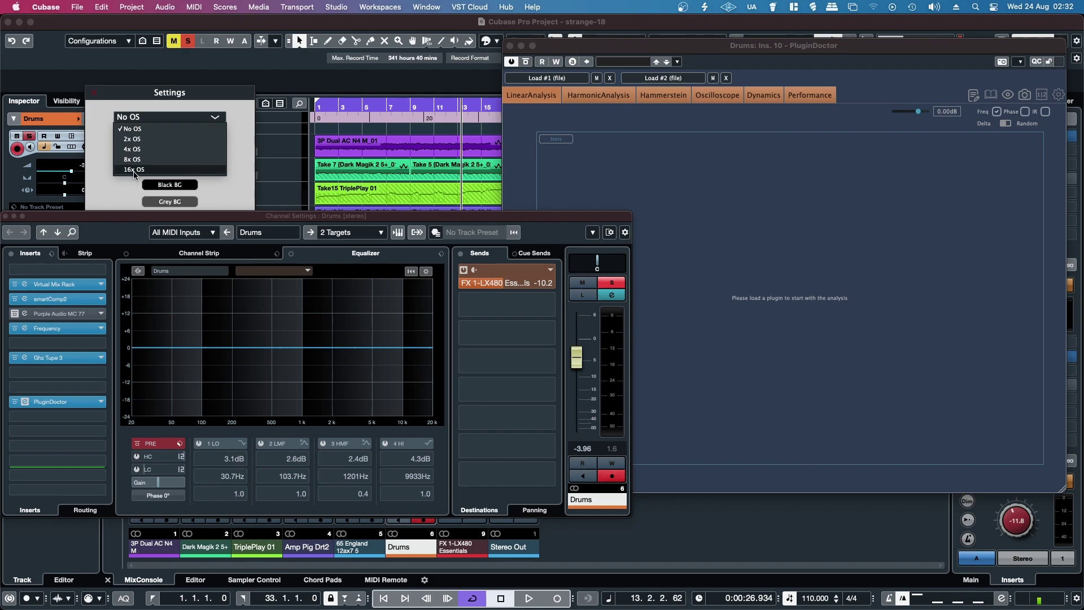
{"action": "left_click", "coordinate": [107, 194]}
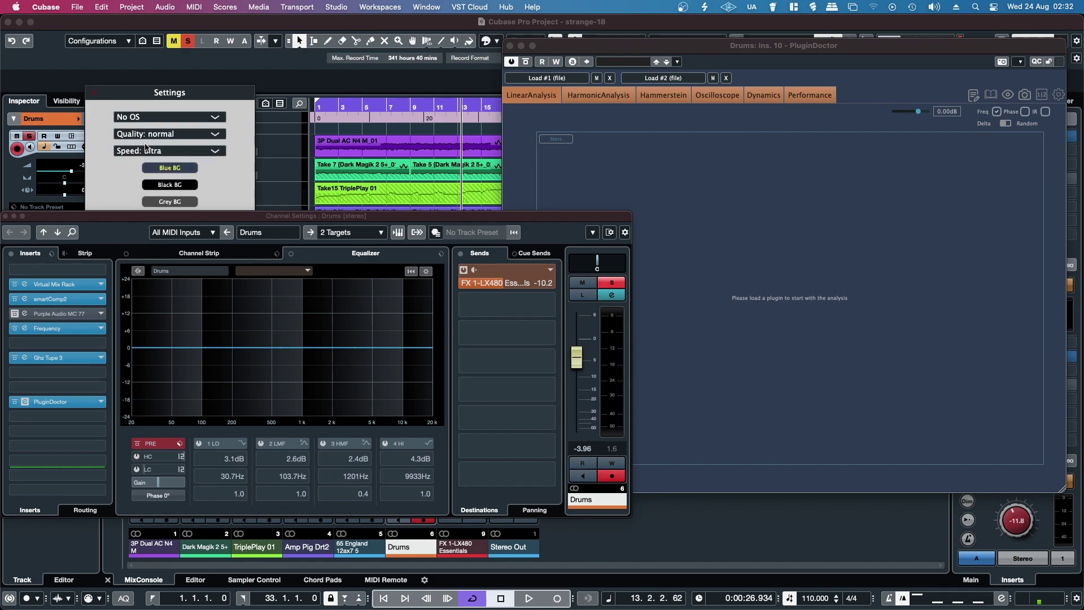
{"action": "left_click", "coordinate": [95, 93]}
{"action": "left_click_drag", "start_coordinate": [83, 218], "coordinate": [117, 180]}
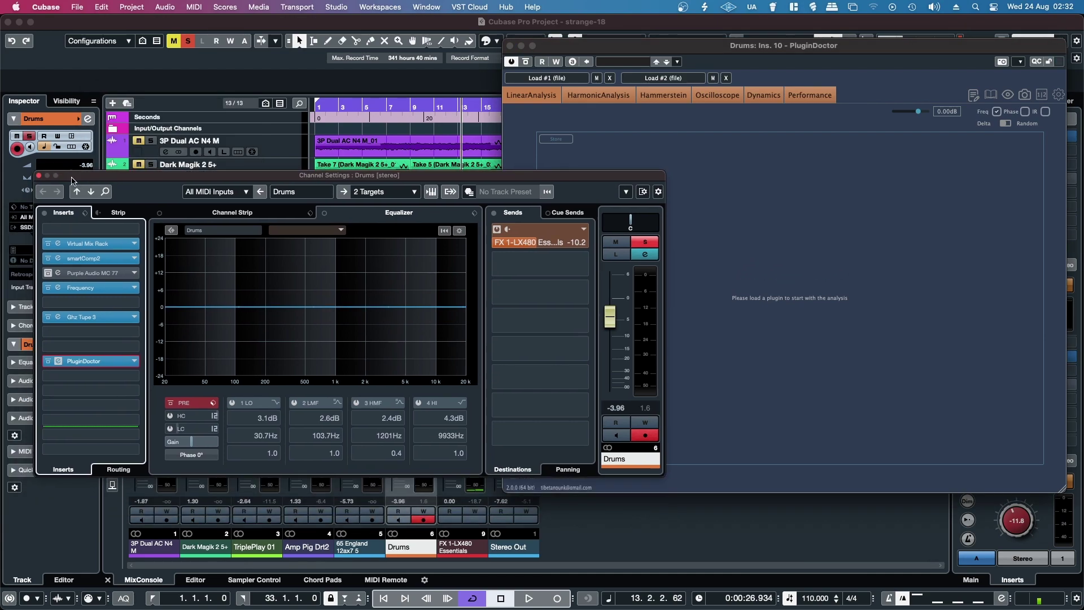
{"action": "left_click", "coordinate": [41, 178]}
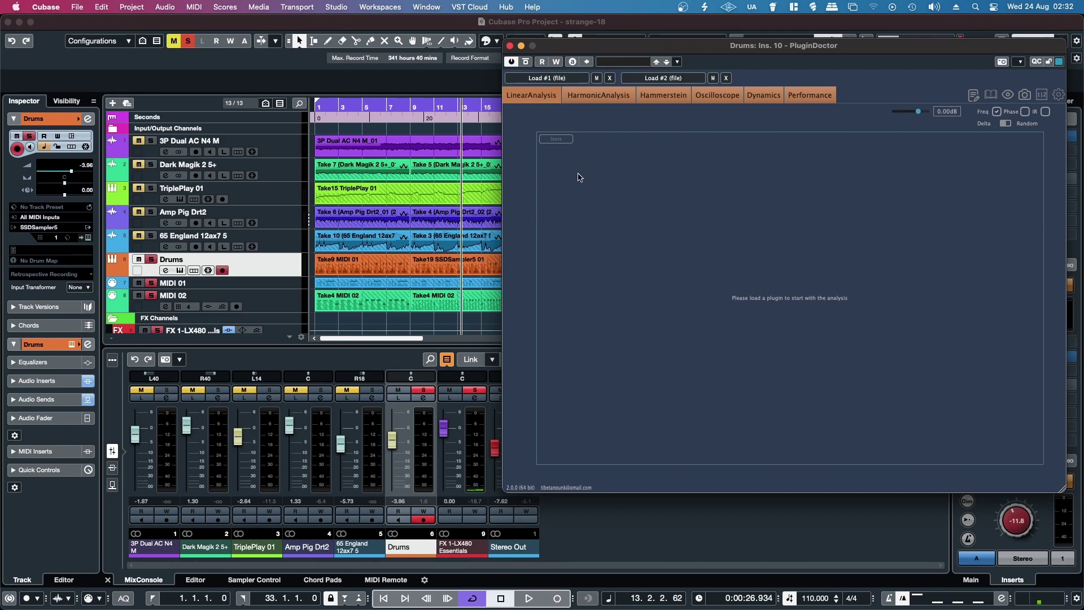
- Move the empty PluginDoctor window toward the centre of the screen
{"action": "left_click_drag", "start_coordinate": [558, 48], "coordinate": [322, 66]}
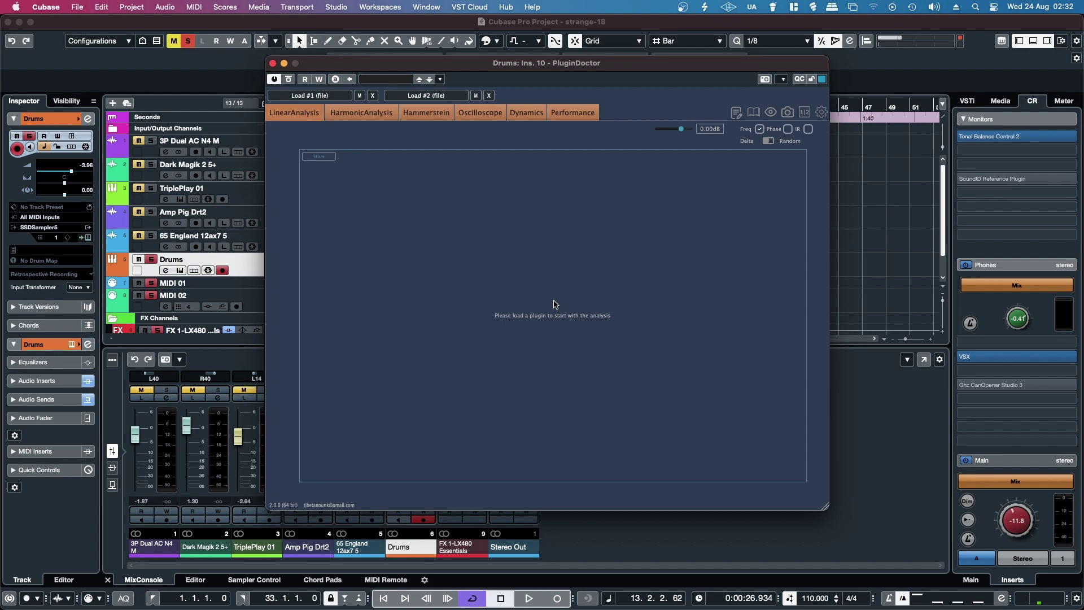